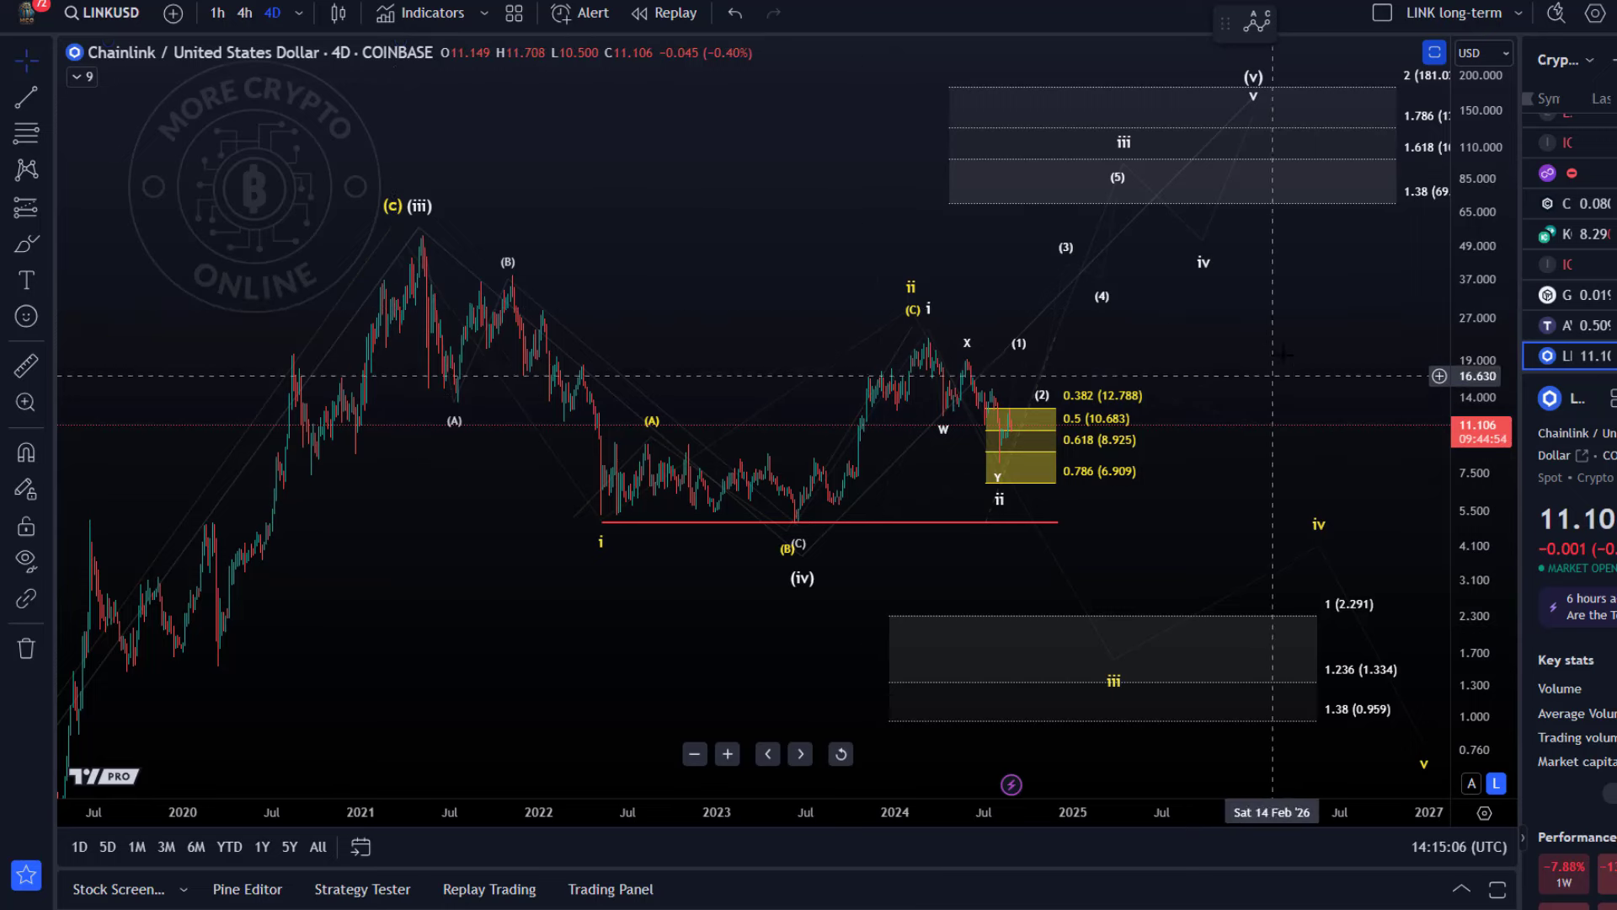
# Pan and zoom the LINKUSD 4D chart onto the wave ii Fibonacci box (0.382–0.786)
pyautogui.moveTo(1270, 325); pyautogui.dragTo(1082, 420)
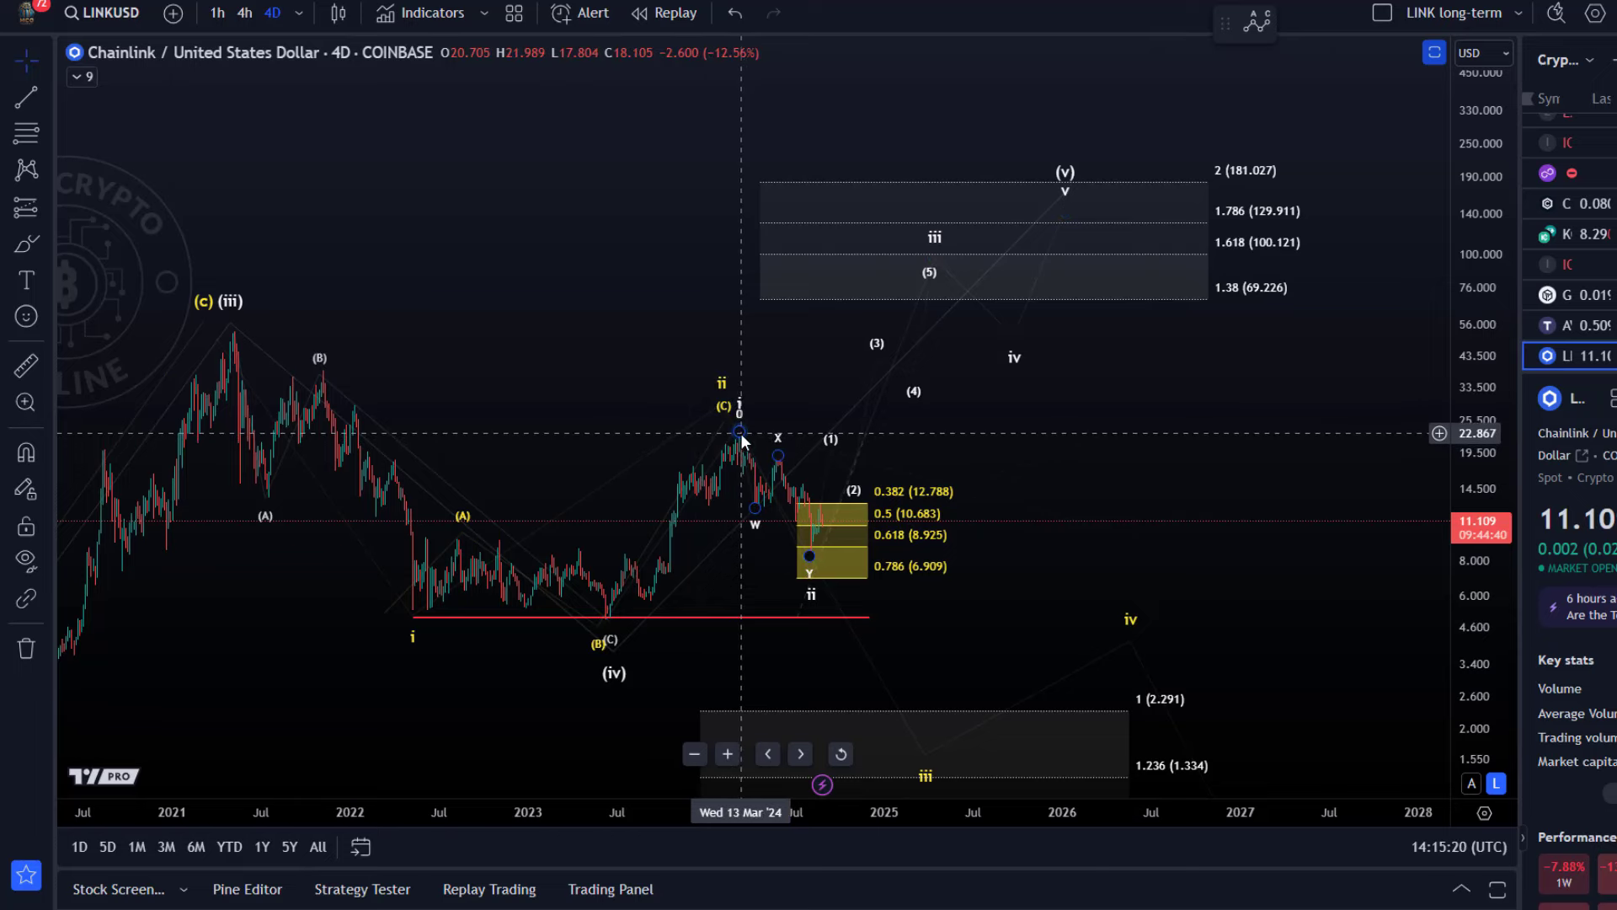
pyautogui.scroll(4, 817, 459)
pyautogui.moveTo(804, 446); pyautogui.dragTo(1350, 391)
pyautogui.scroll(2, 1350, 391)
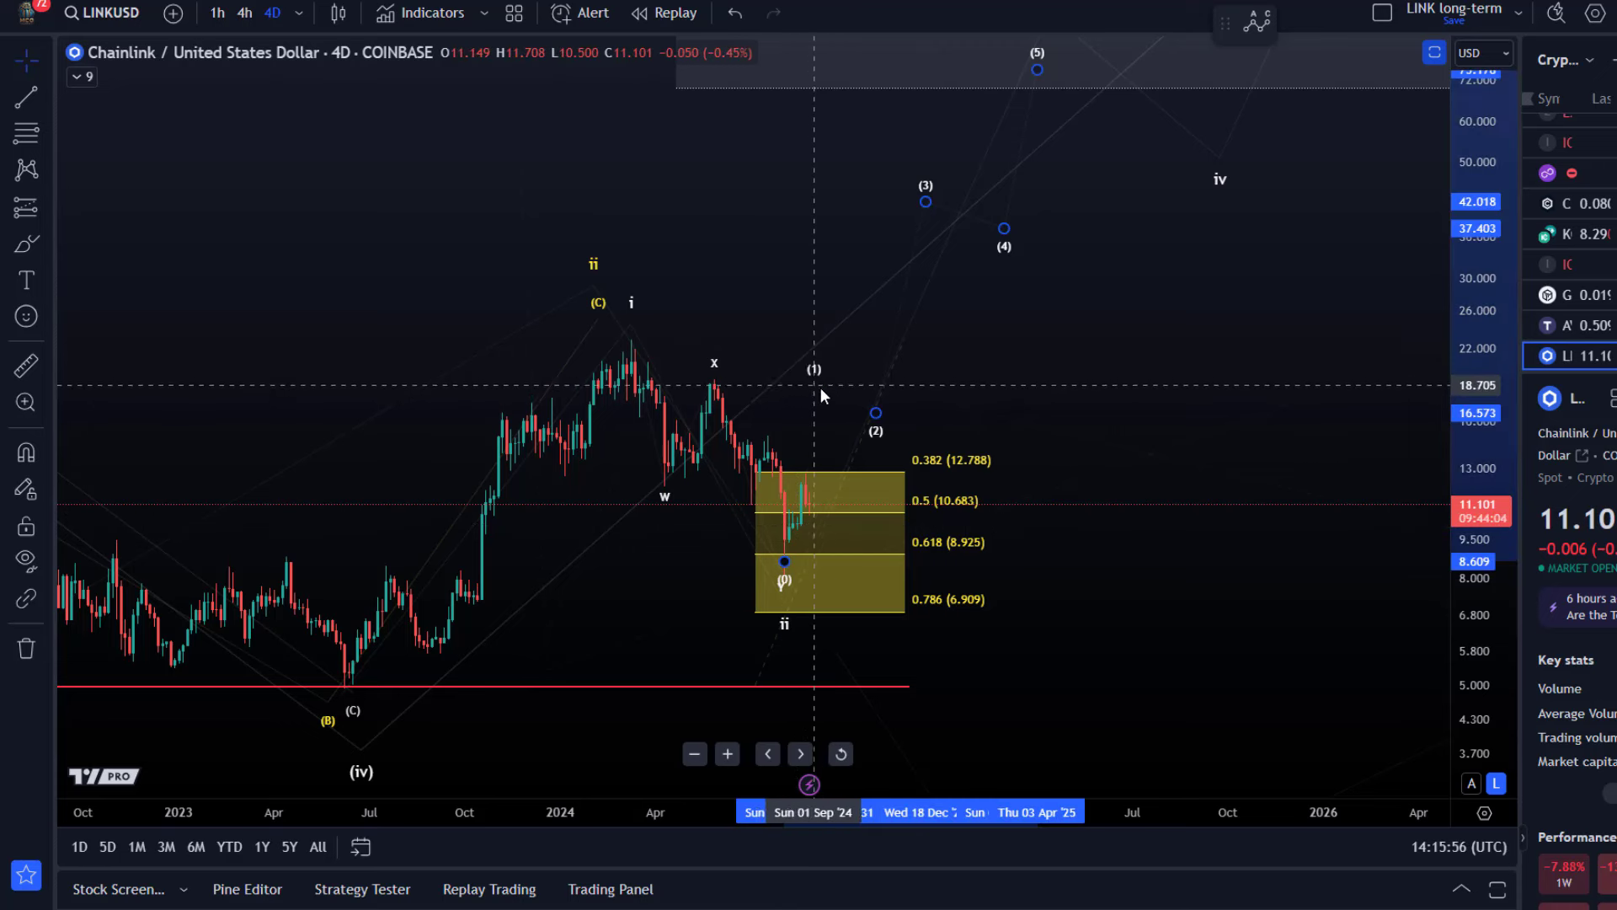
# Shift projected wave points (1) and (2) later on the 4D chart
pyautogui.moveTo(834, 396); pyautogui.dragTo(917, 405)
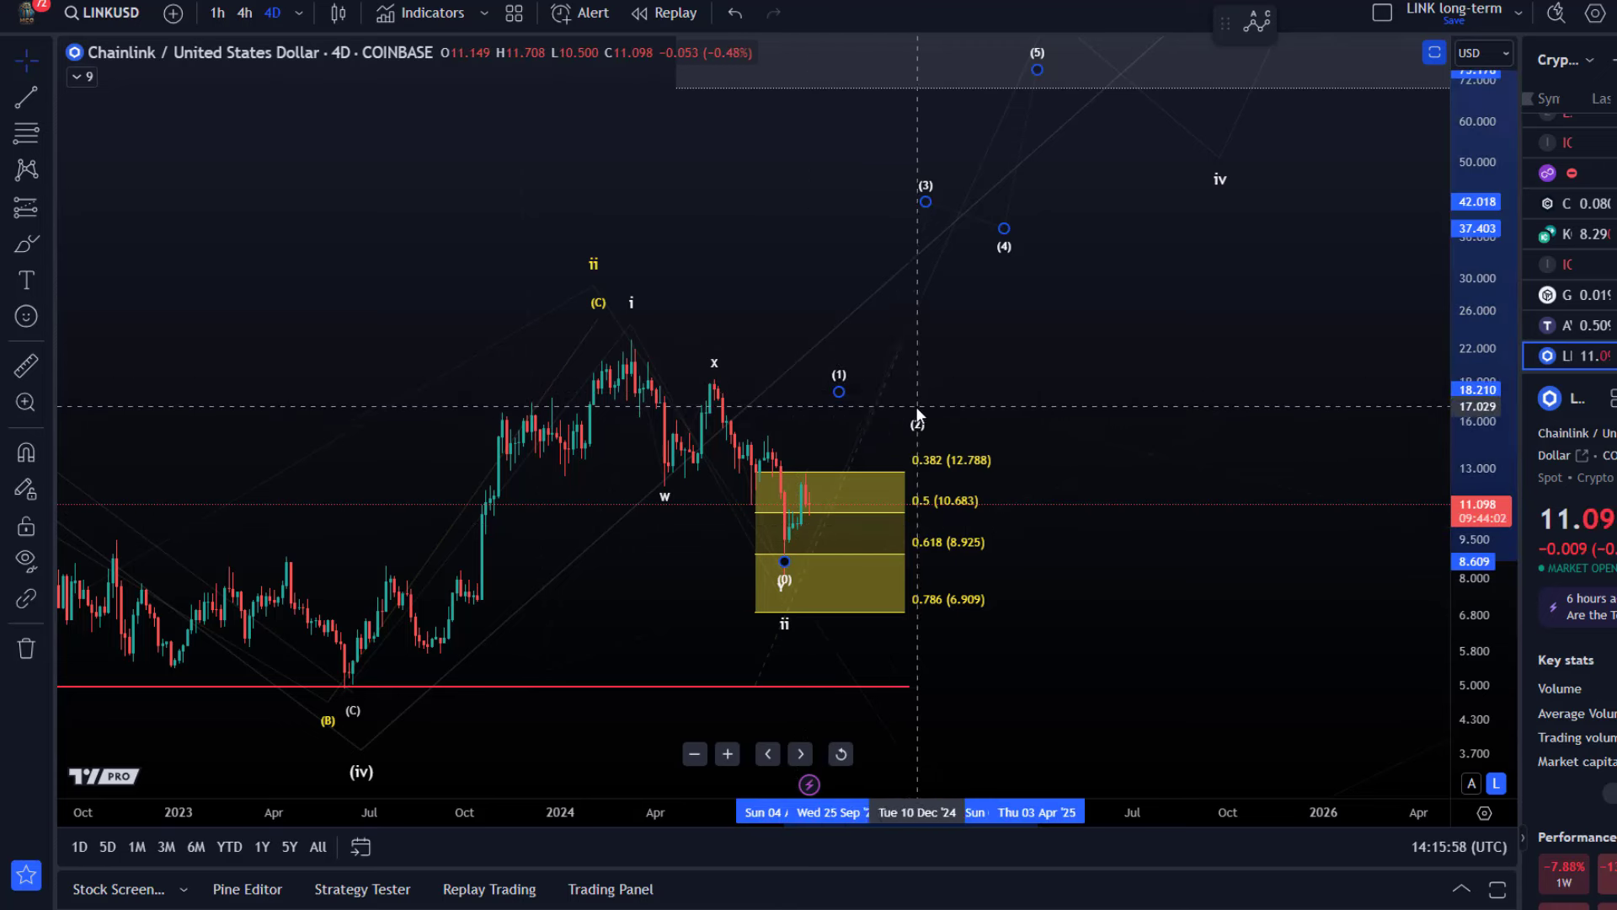
pyautogui.moveTo(1012, 340); pyautogui.dragTo(1126, 256)
pyautogui.scroll(3, 718, 447)
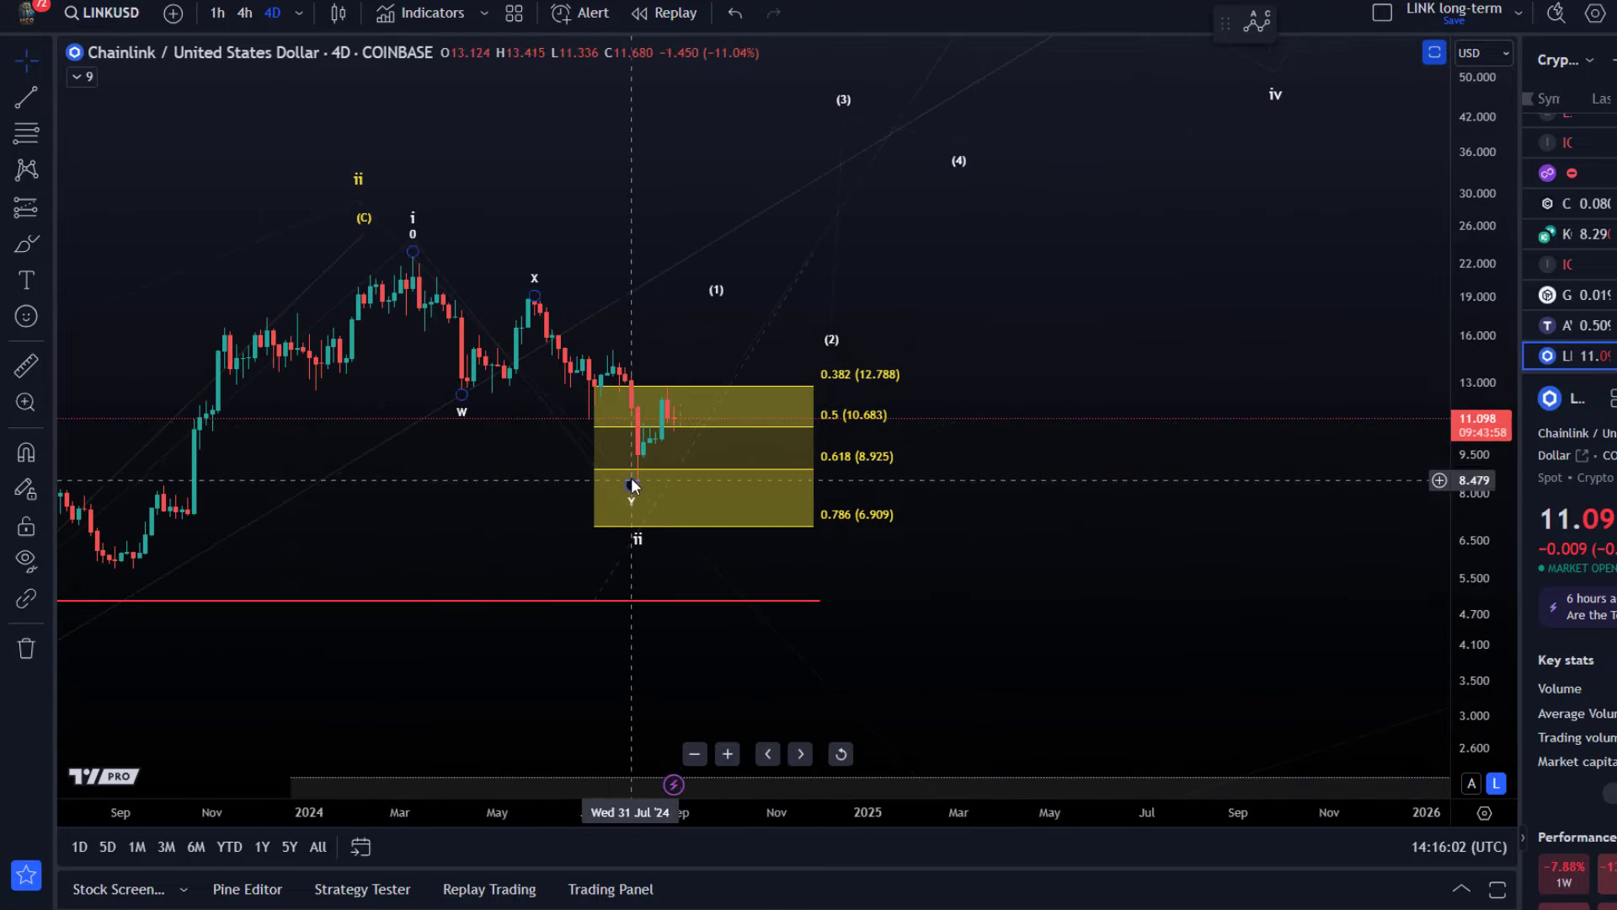
pyautogui.scroll(-5, 696, 447)
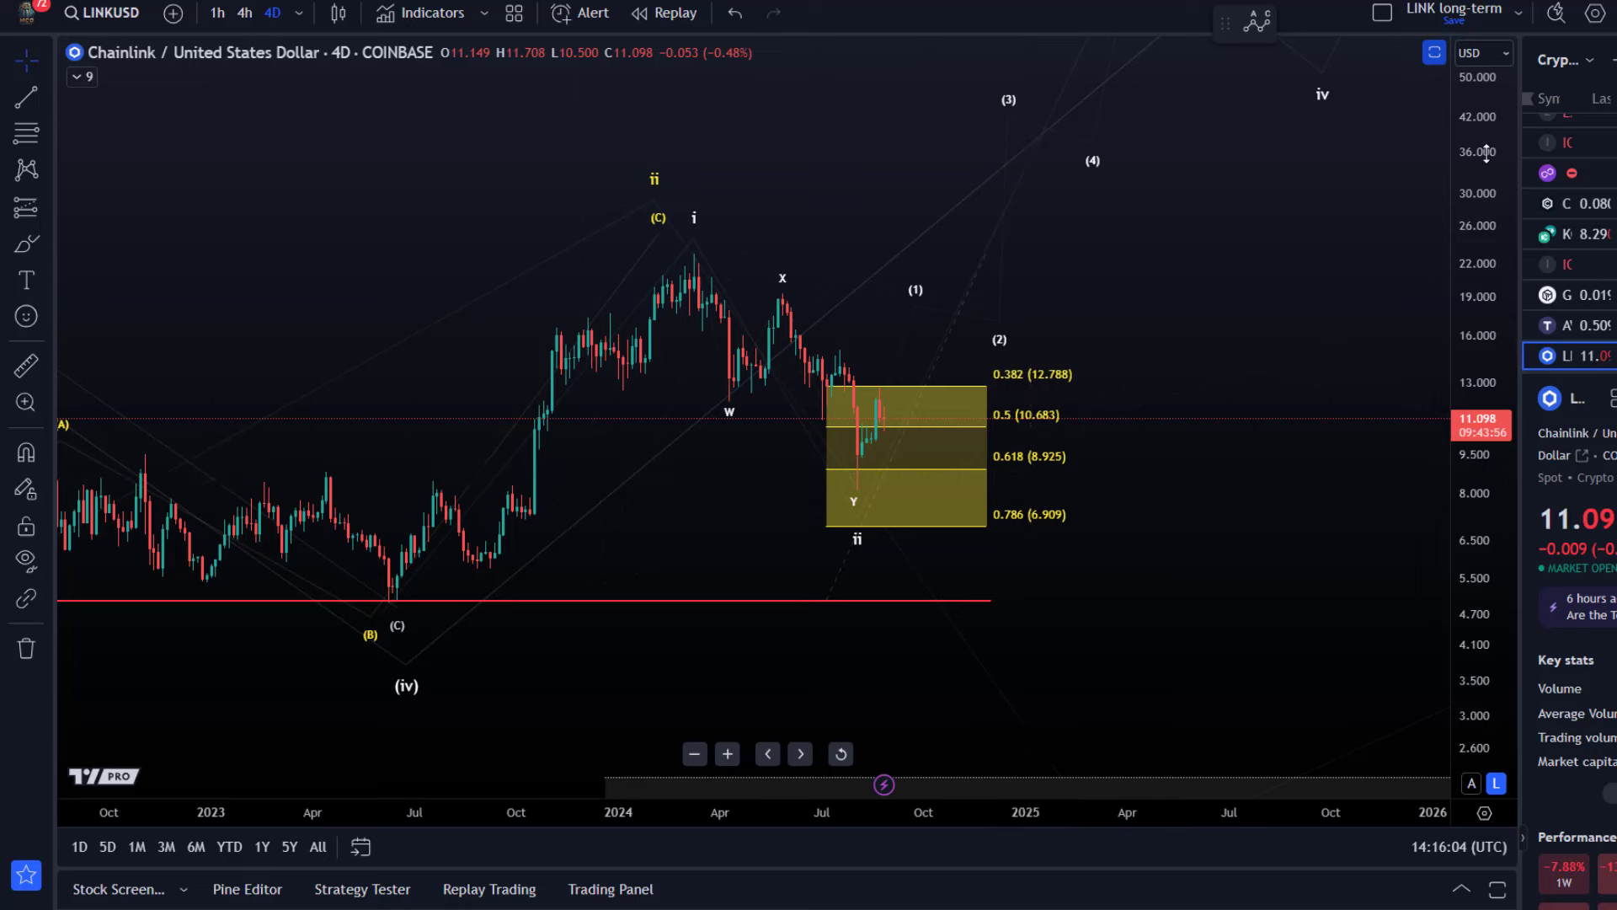
# Set the Elliott impulse wave's degree to Micro so its labels become circled numerals
pyautogui.click(1092, 223)
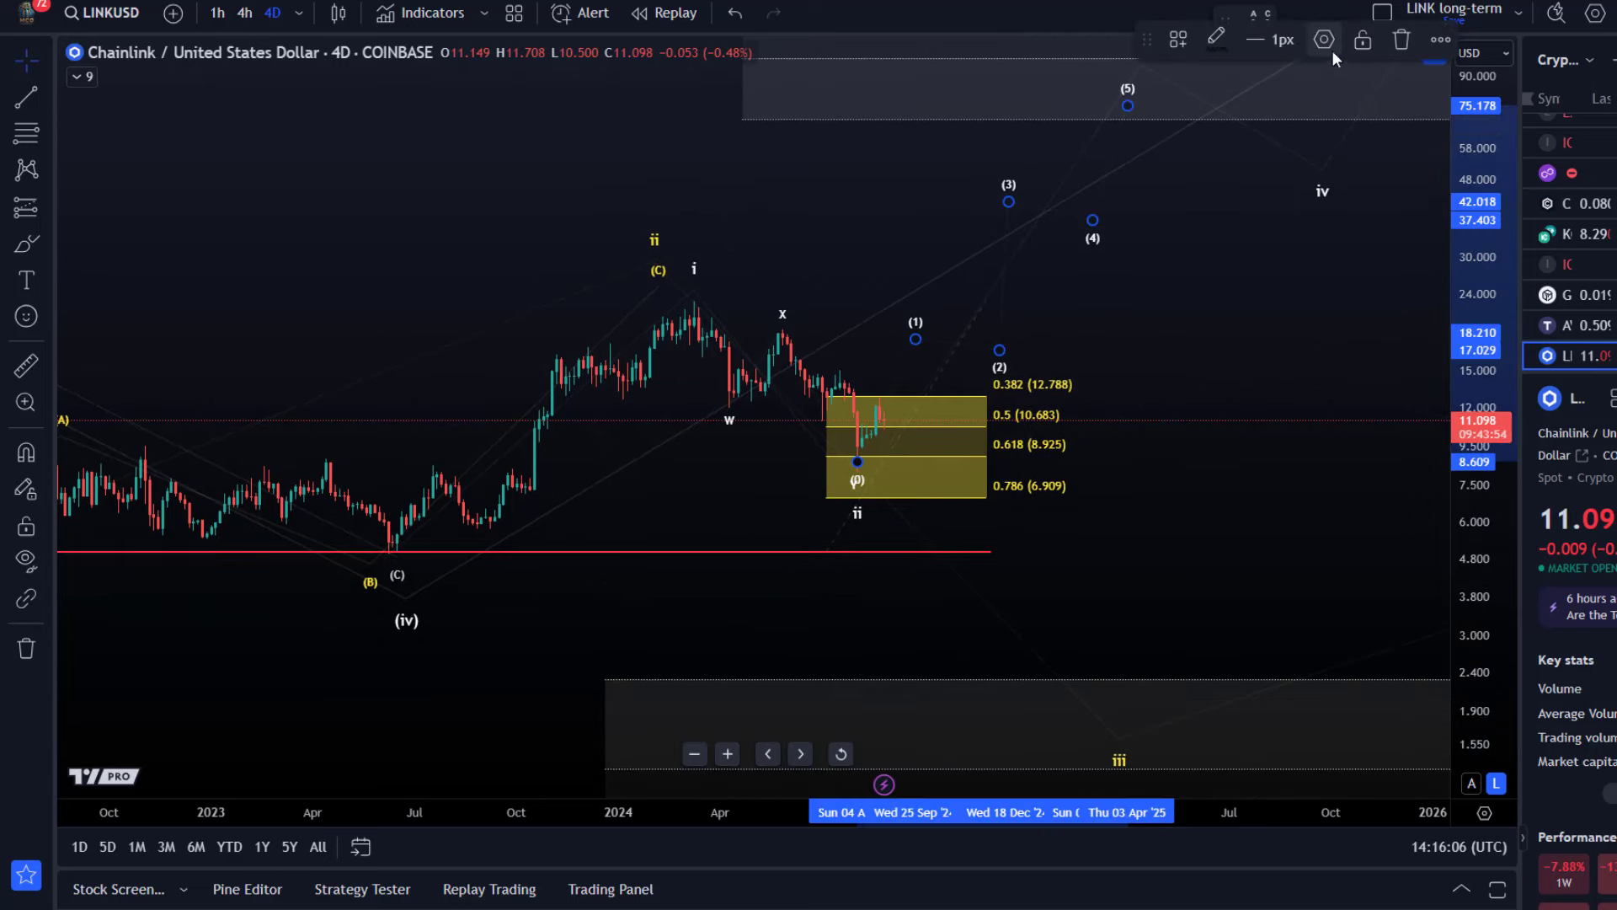
pyautogui.click(1326, 39)
pyautogui.click(867, 519)
pyautogui.click(834, 819)
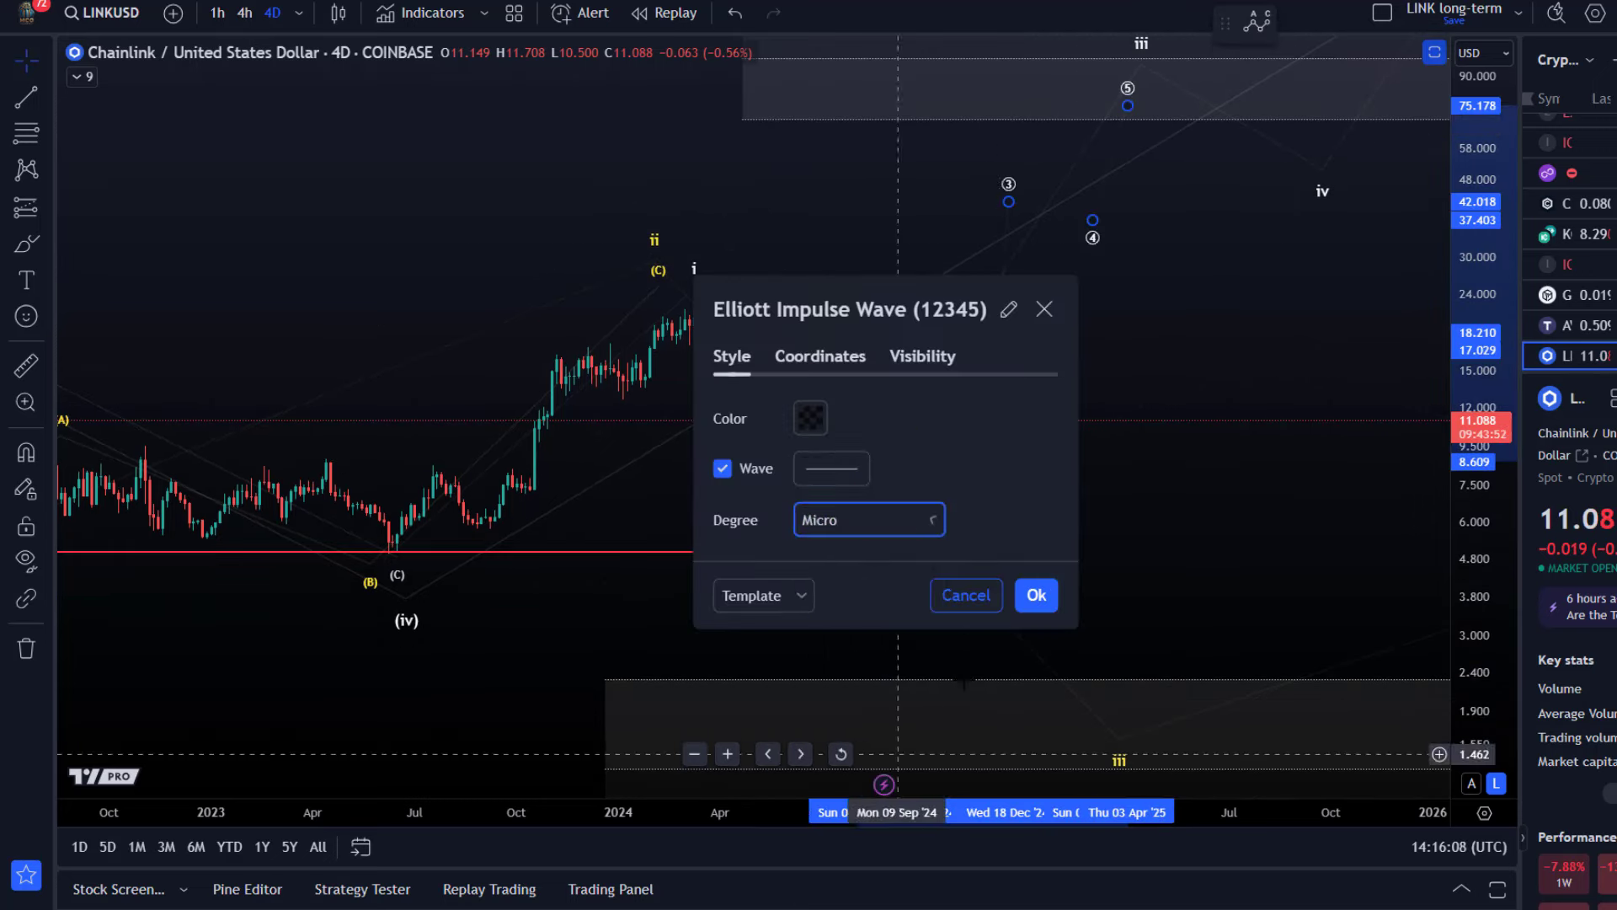
pyautogui.click(1037, 594)
pyautogui.scroll(5, 1129, 527)
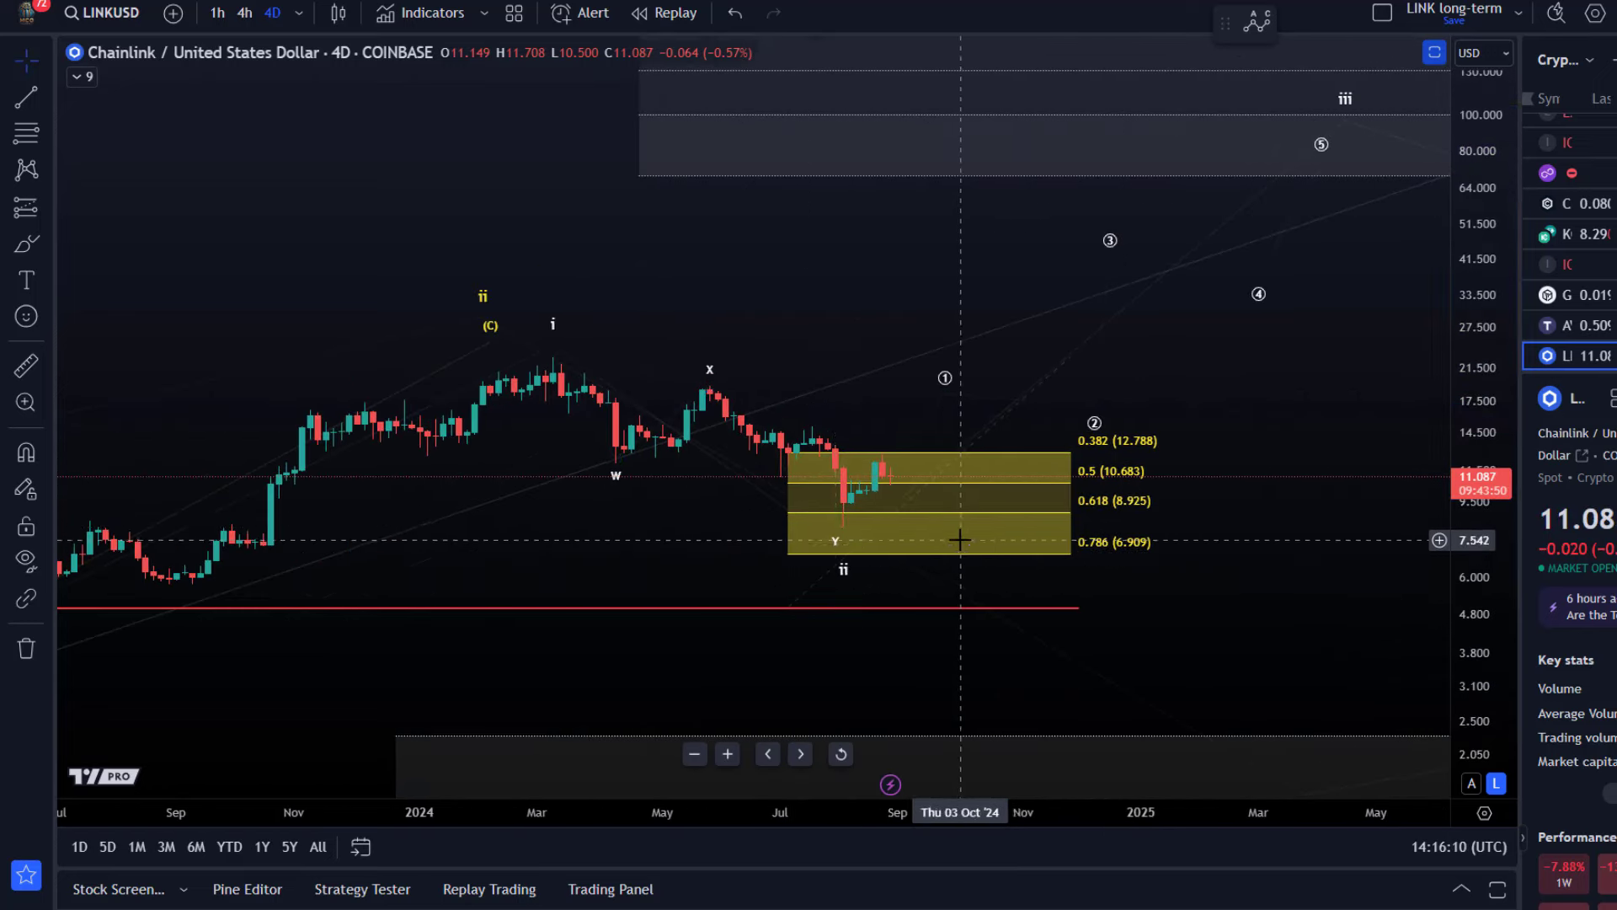
pyautogui.click(843, 538)
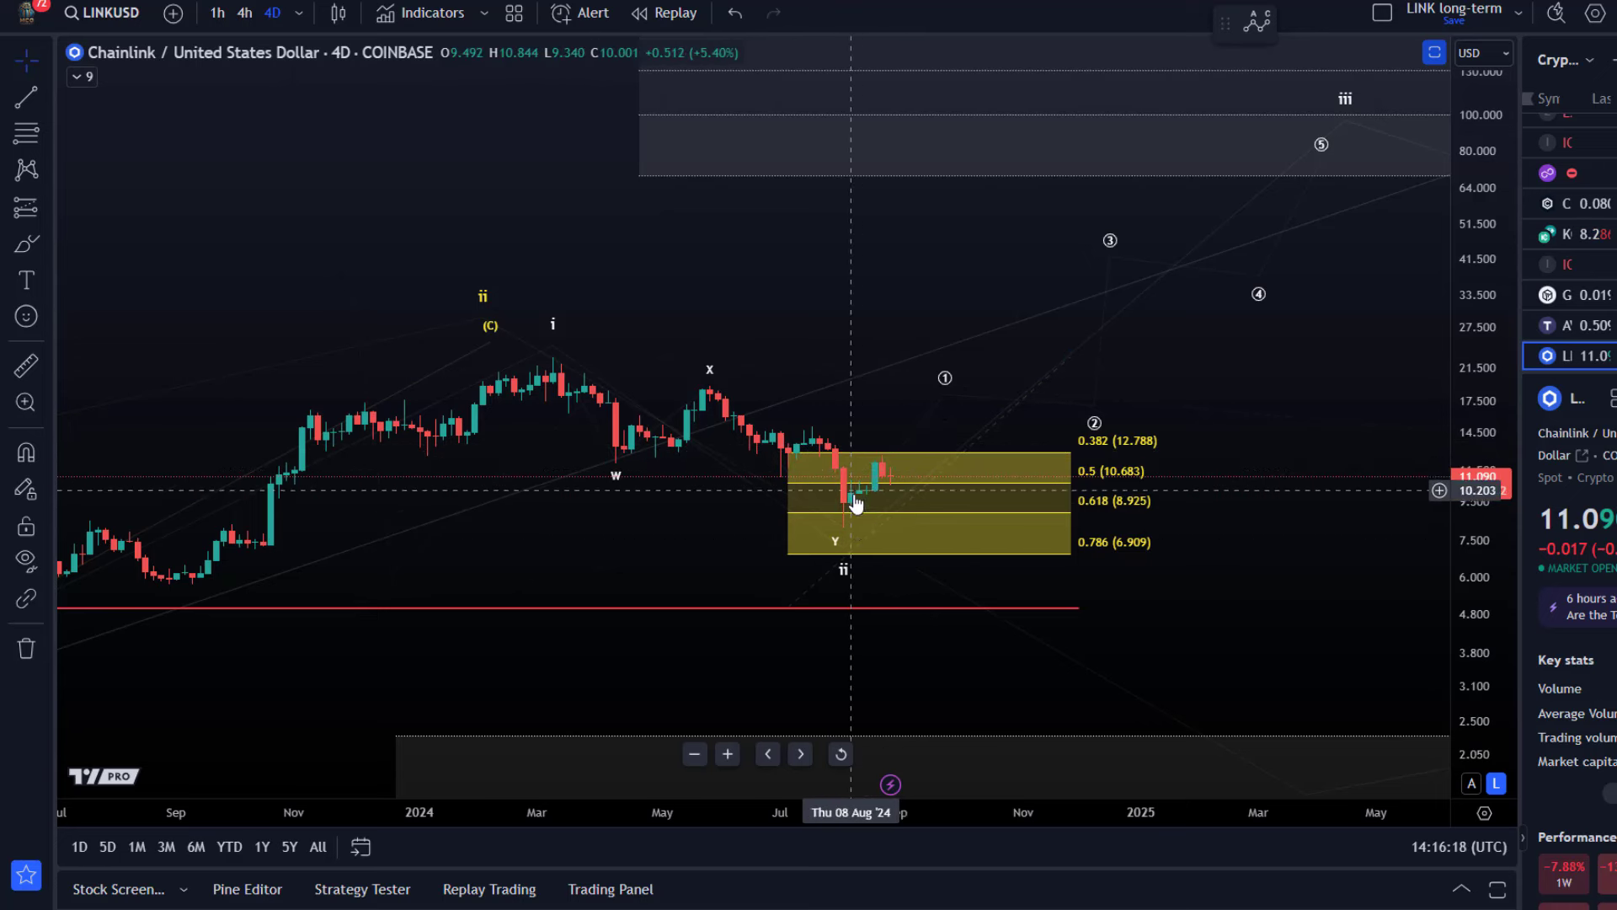
# Lower impulse wave point ② onto the 0.5 Fibonacci retracement level
pyautogui.scroll(-3, 865, 526)
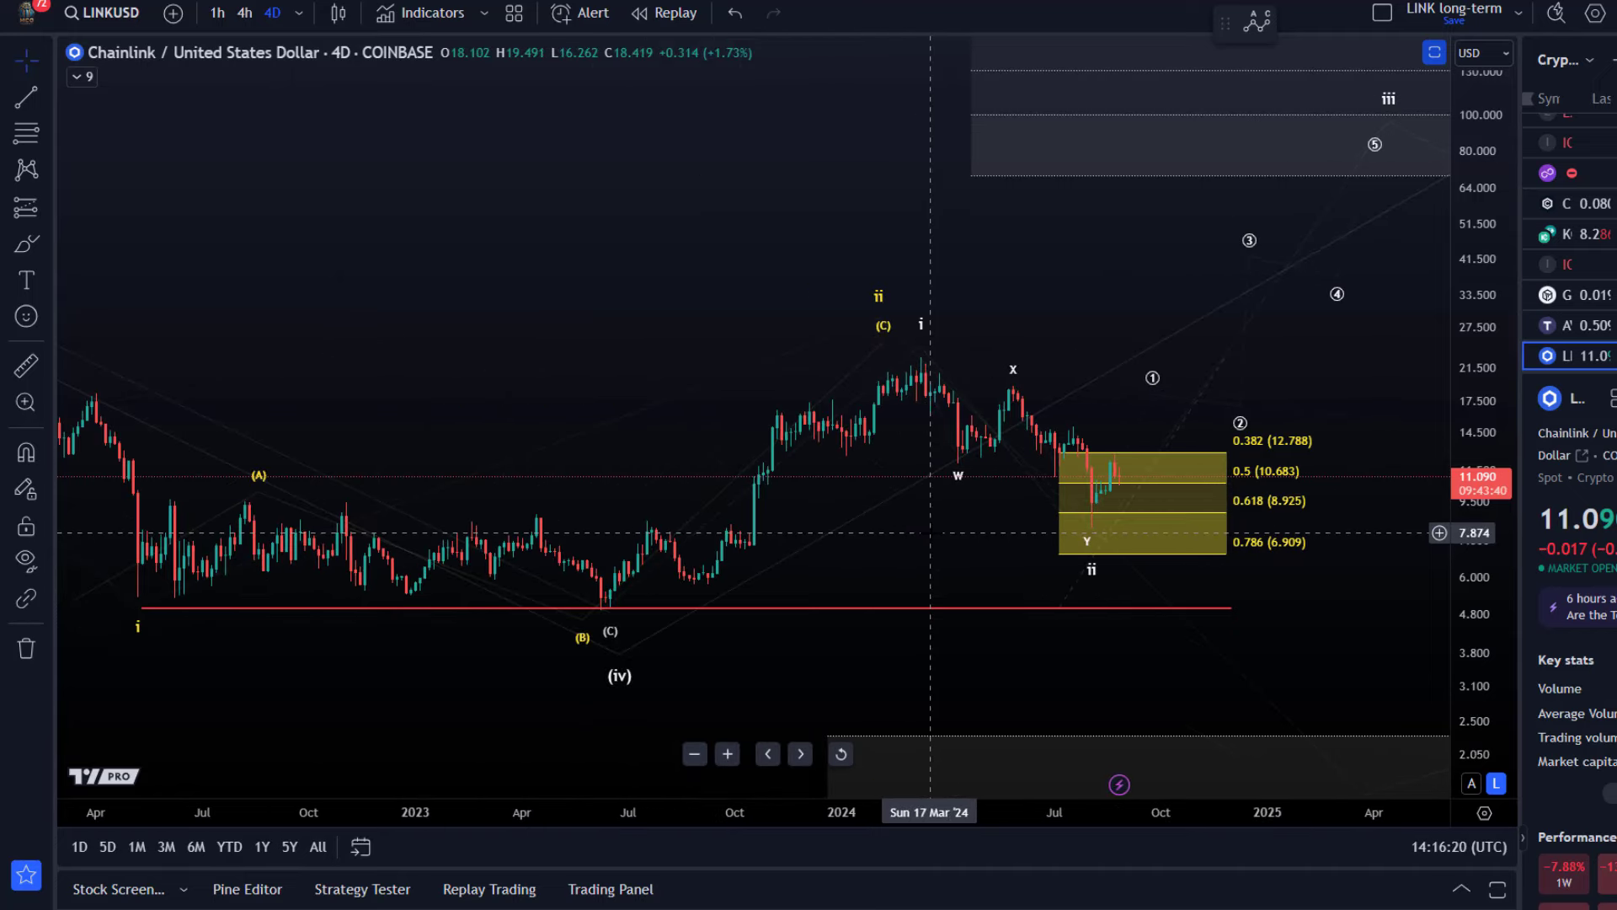
pyautogui.scroll(-2, 930, 532)
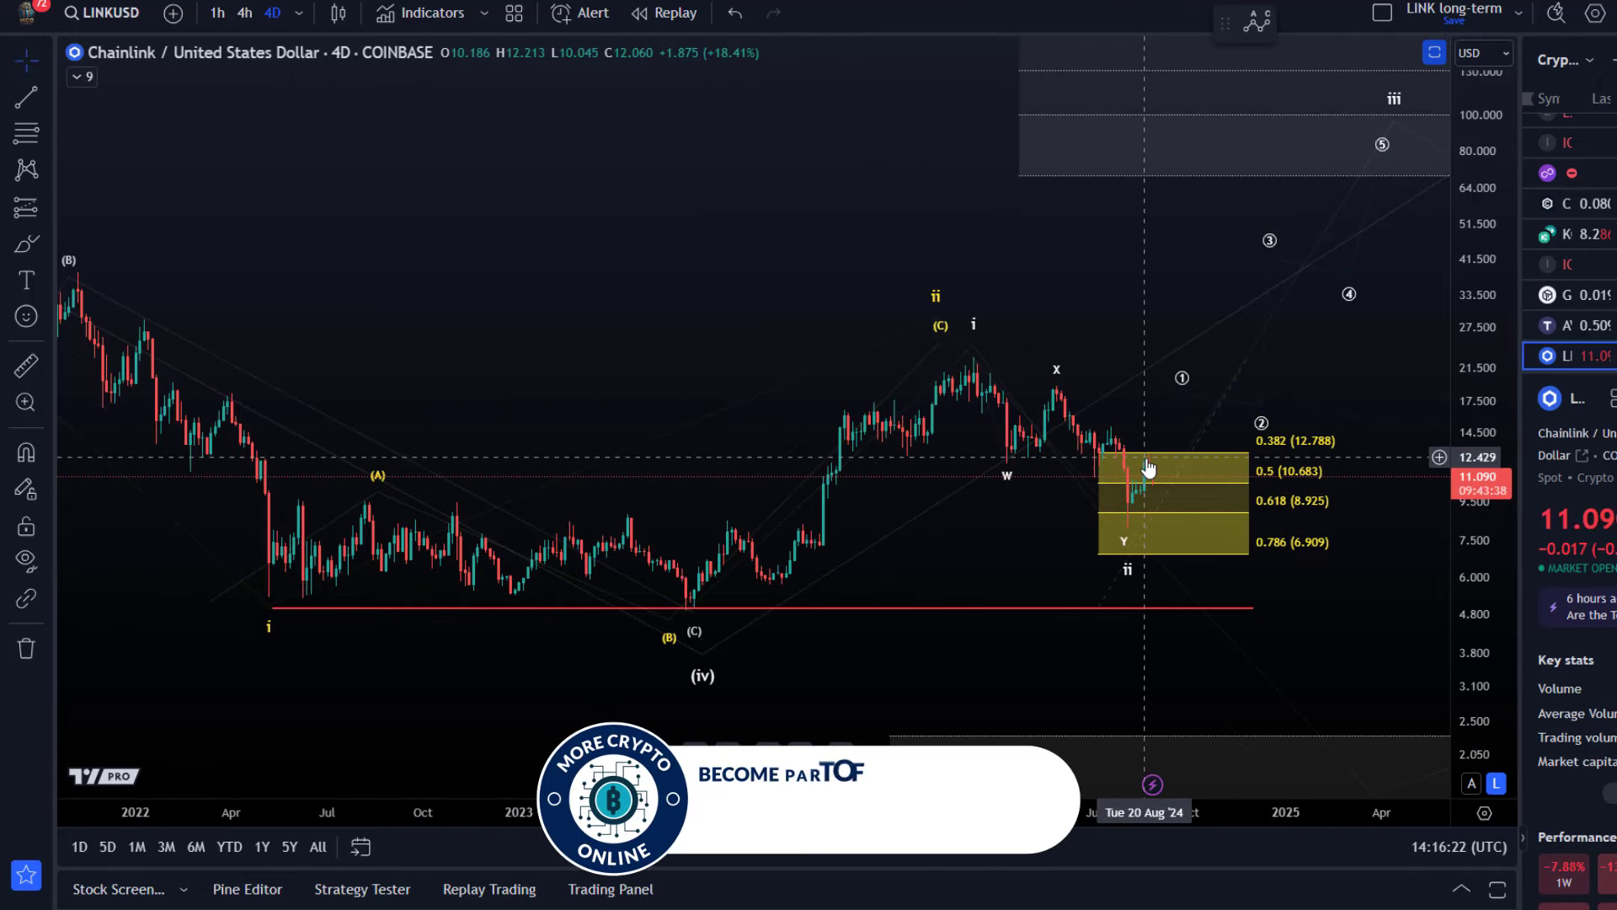
pyautogui.click(894, 571)
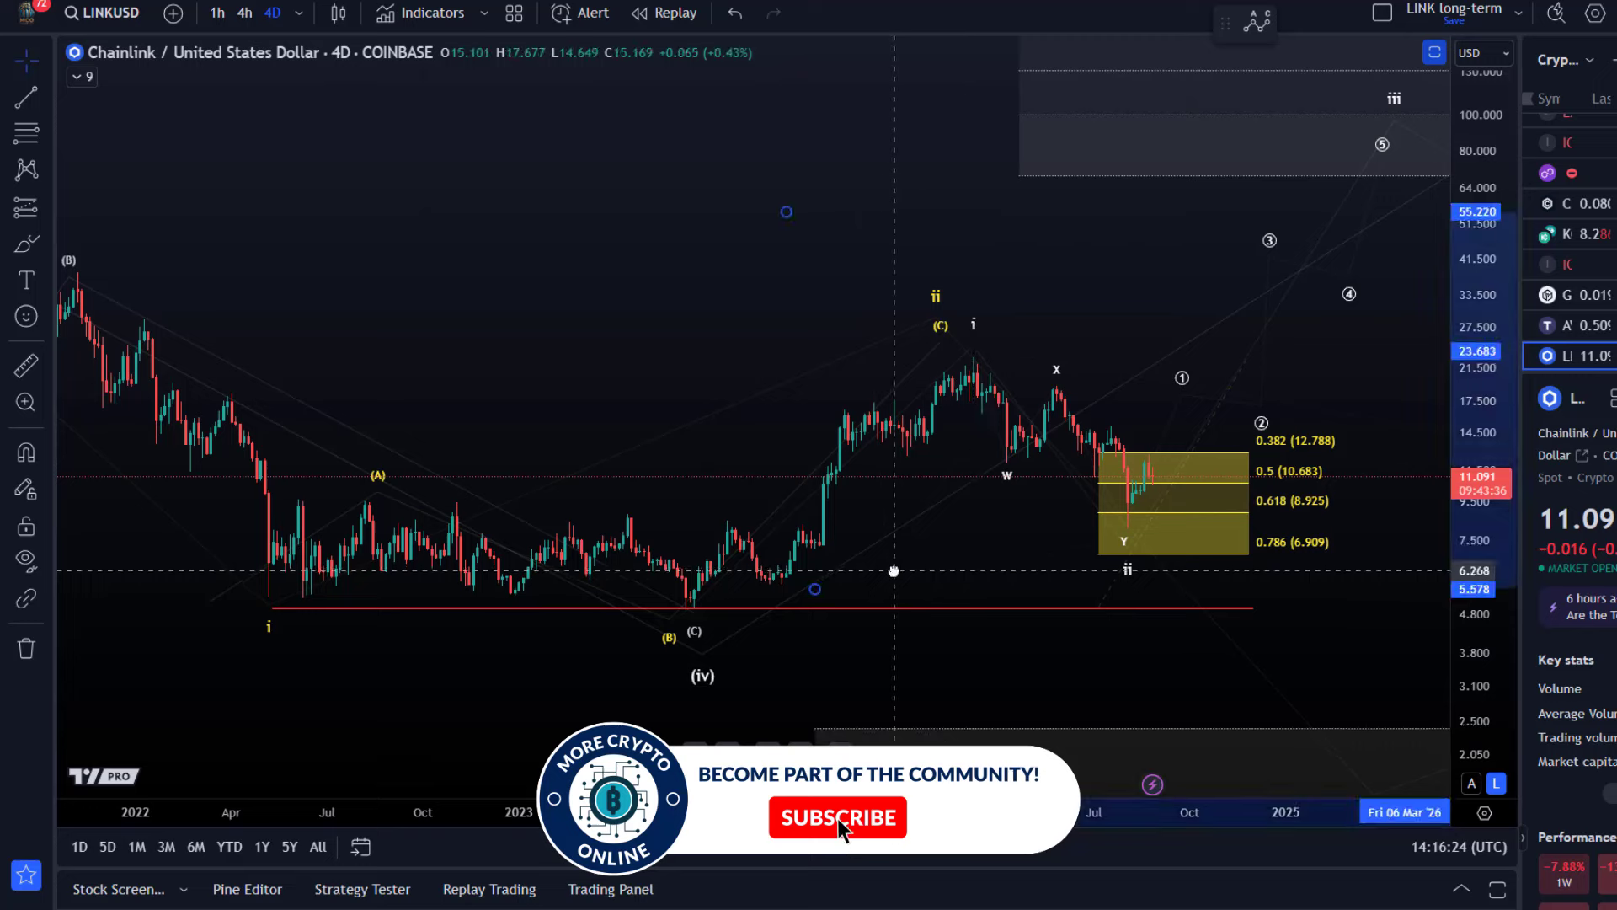
pyautogui.click(736, 13)
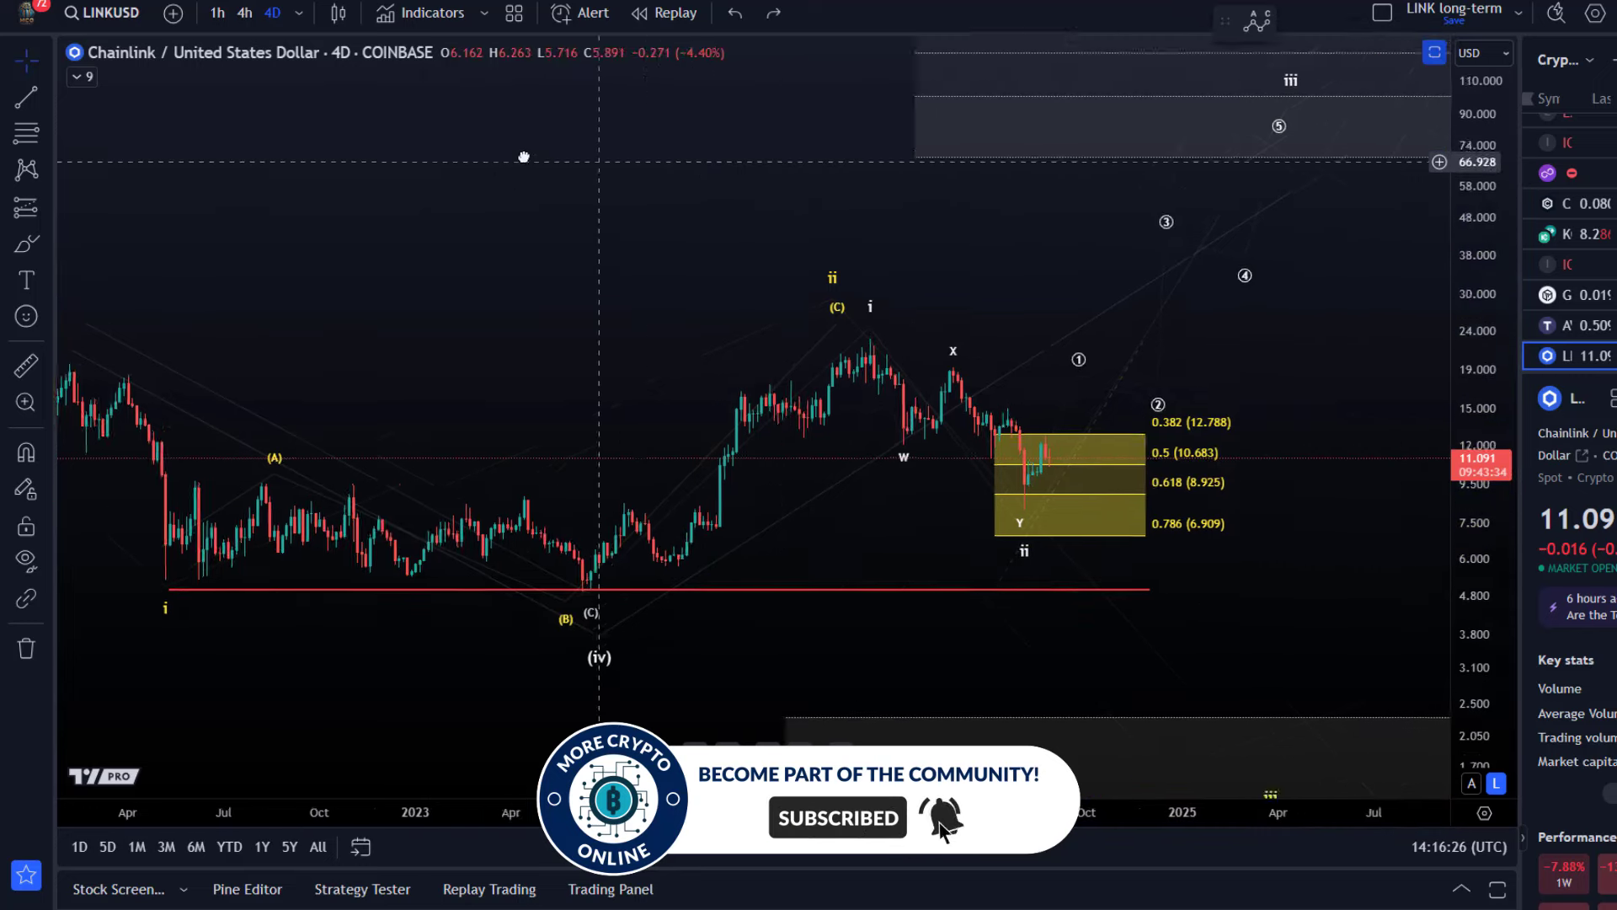
pyautogui.hotkey('ctrl', 'y')
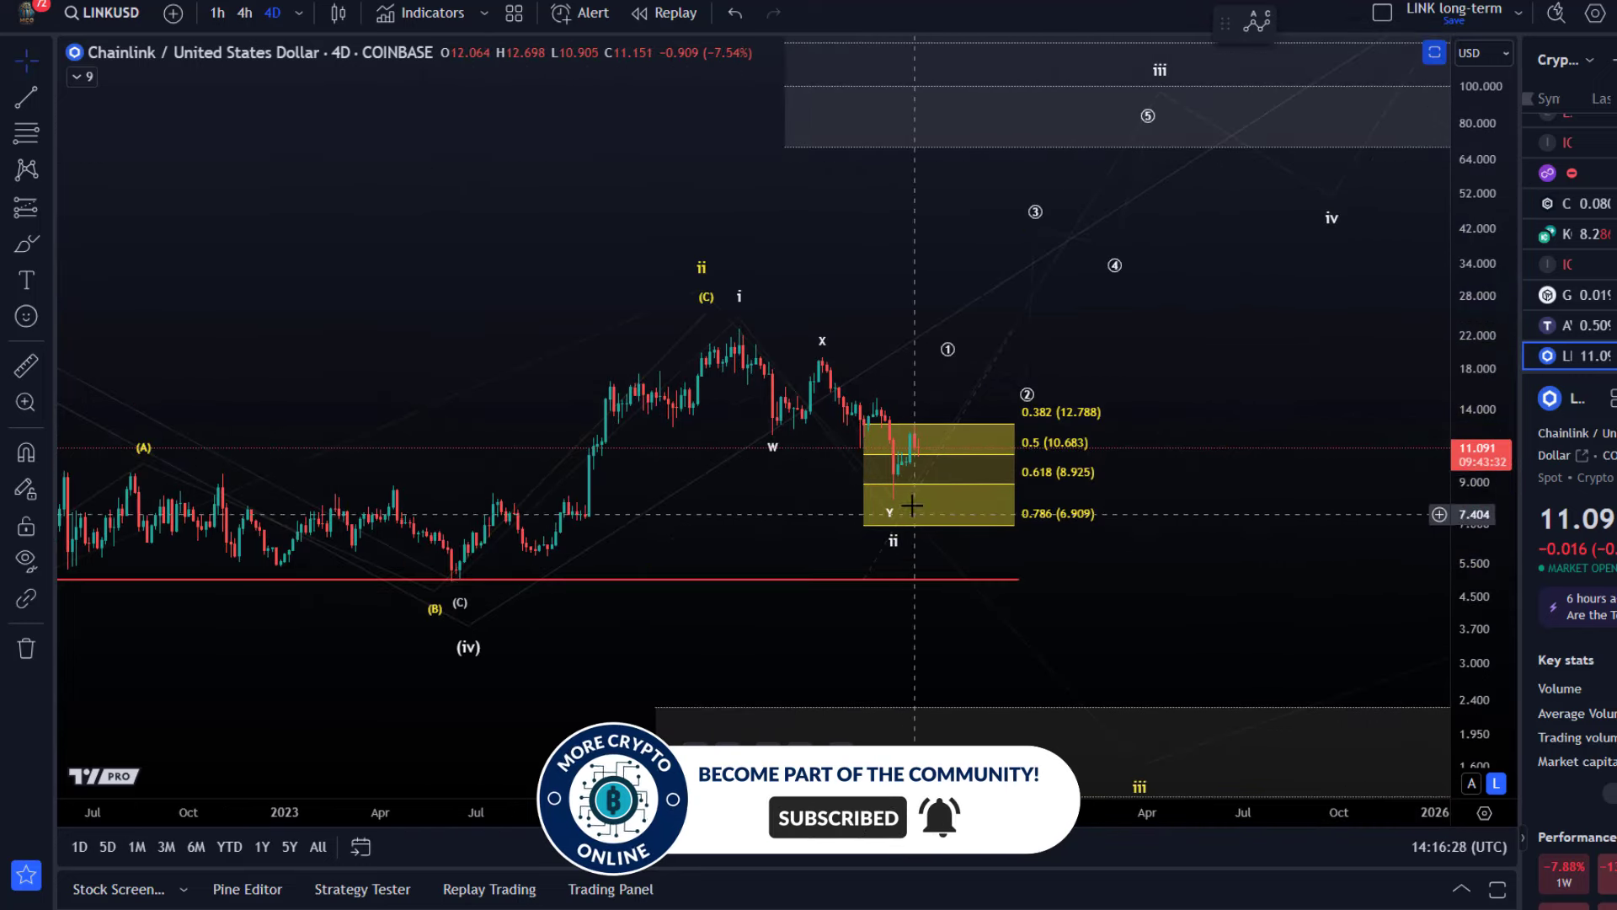
pyautogui.click(1027, 393)
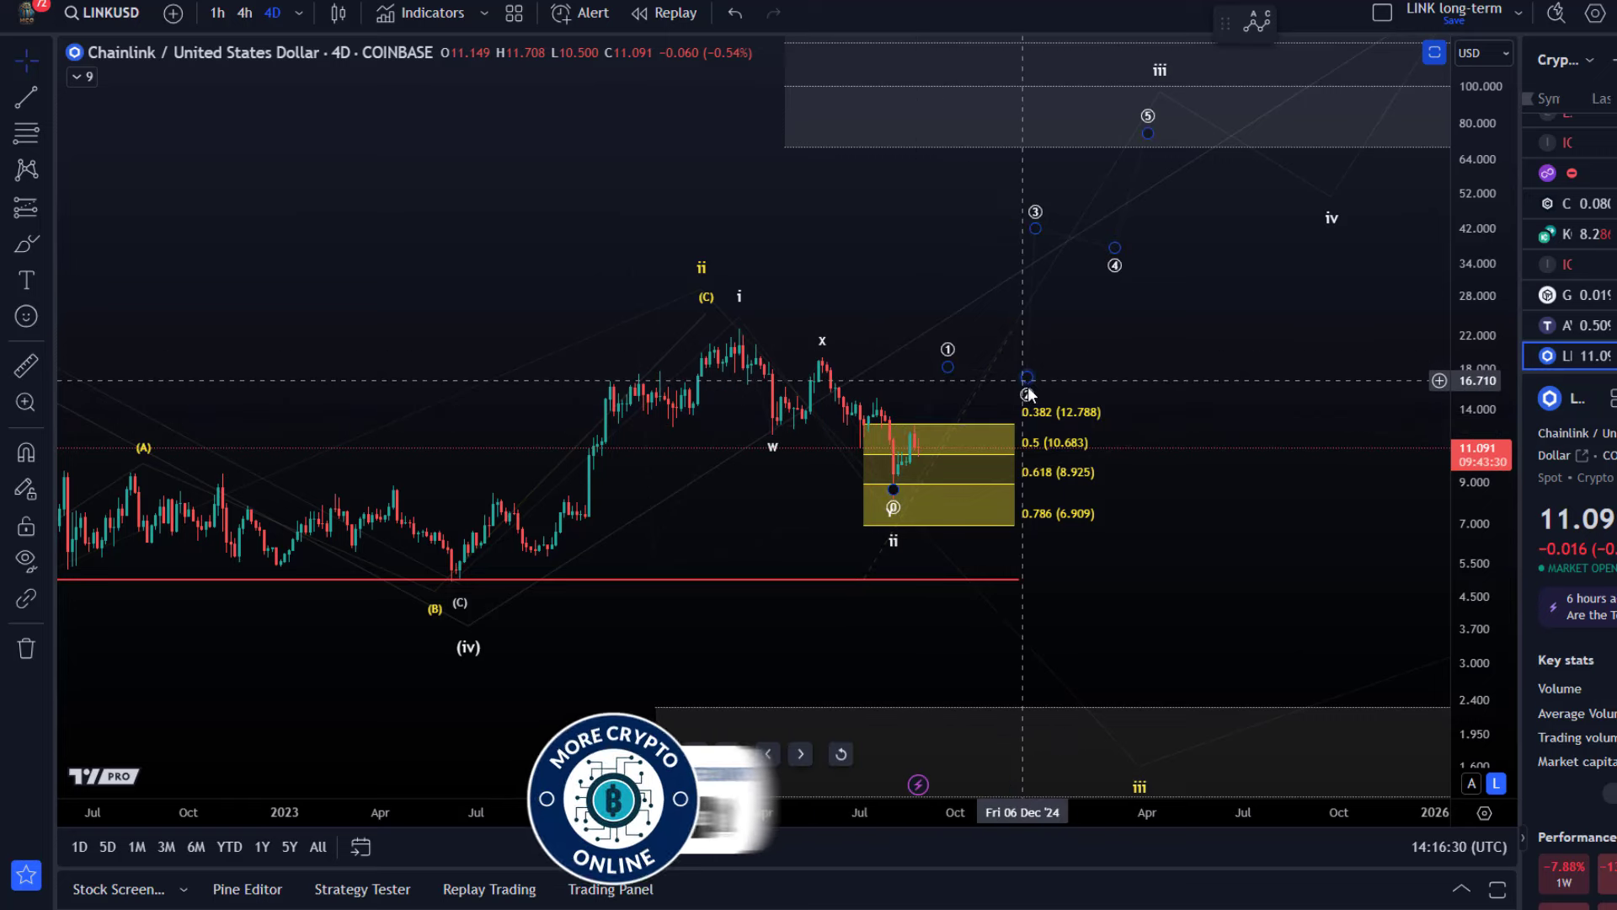
pyautogui.moveTo(1031, 376); pyautogui.dragTo(1014, 402)
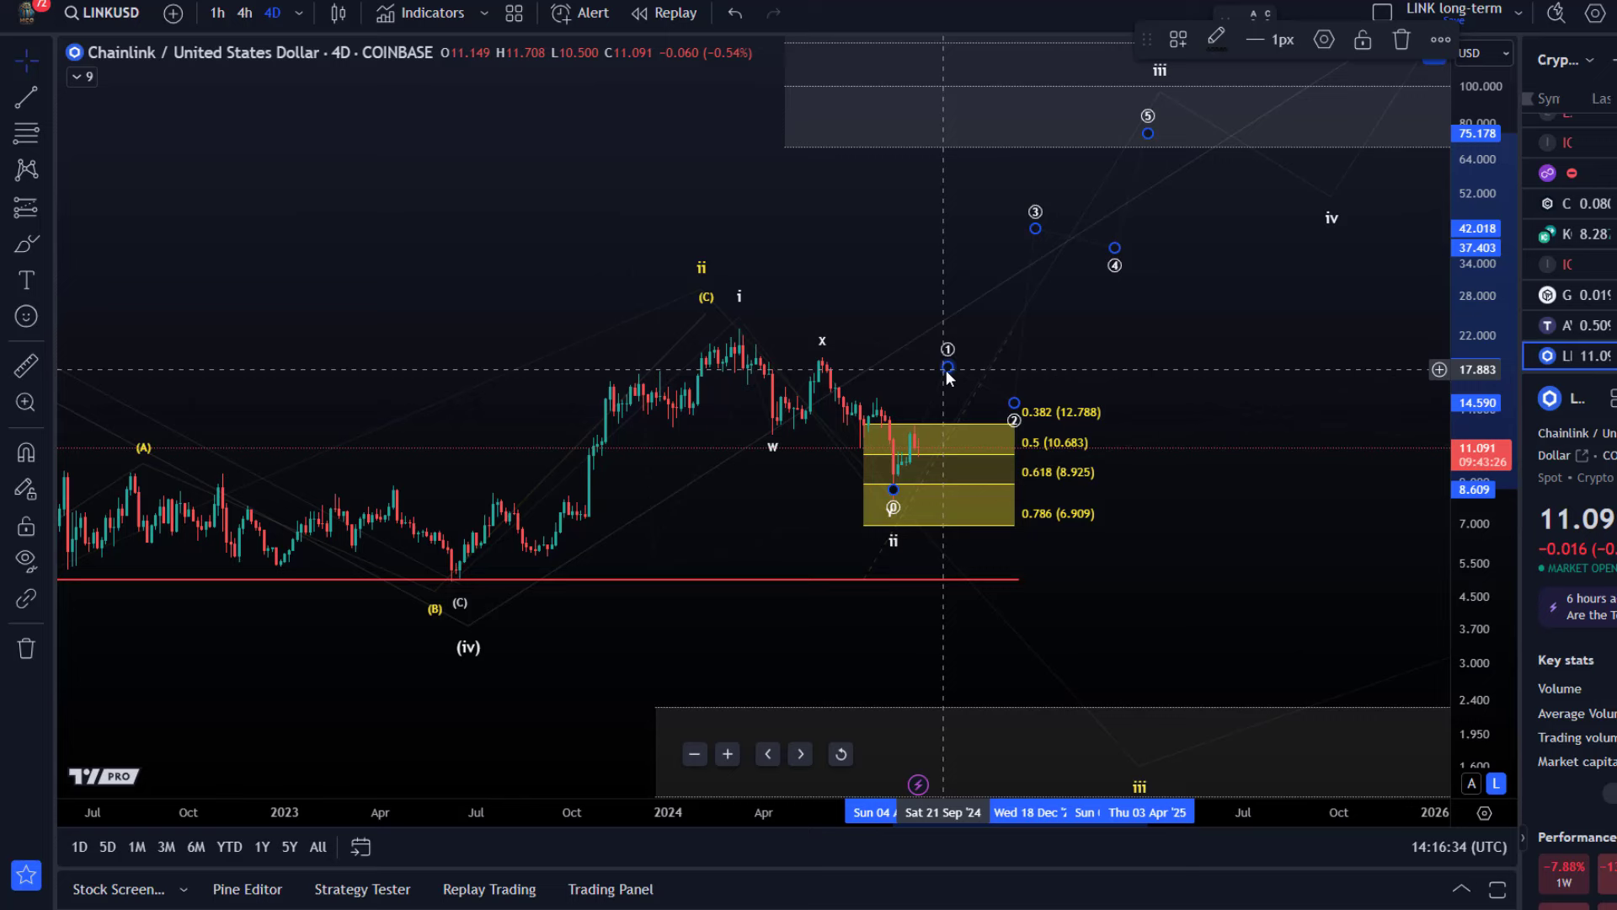
pyautogui.moveTo(1012, 404); pyautogui.dragTo(993, 427)
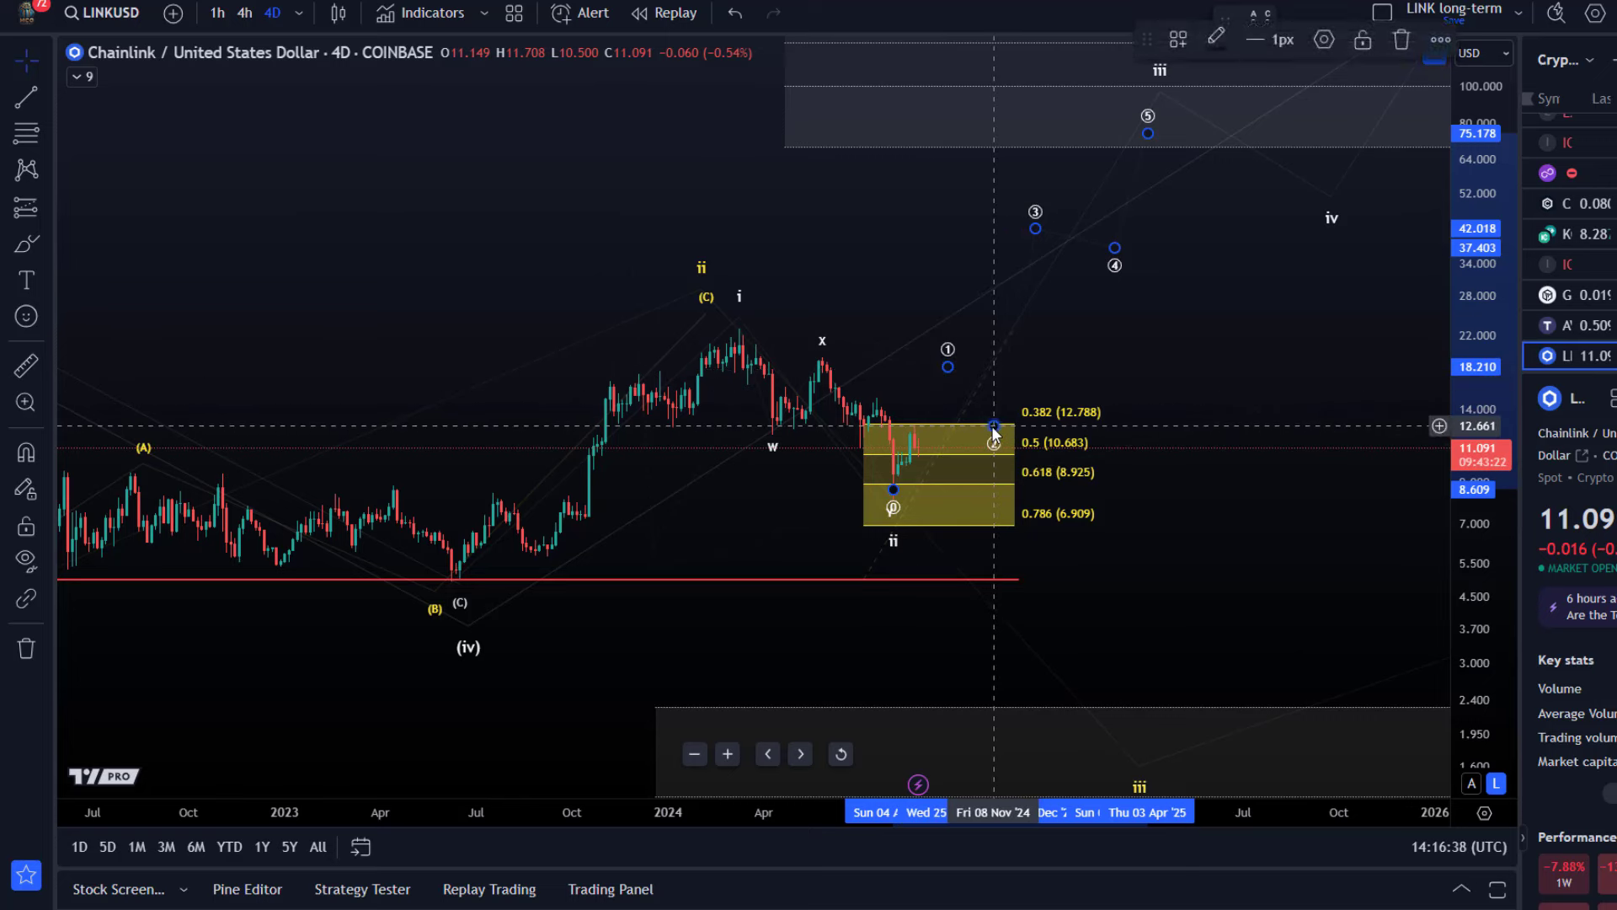
# Move waves ③, ④ and ⑤ higher and later, then deselect the drawing
pyautogui.moveTo(1145, 378); pyautogui.dragTo(1017, 469)
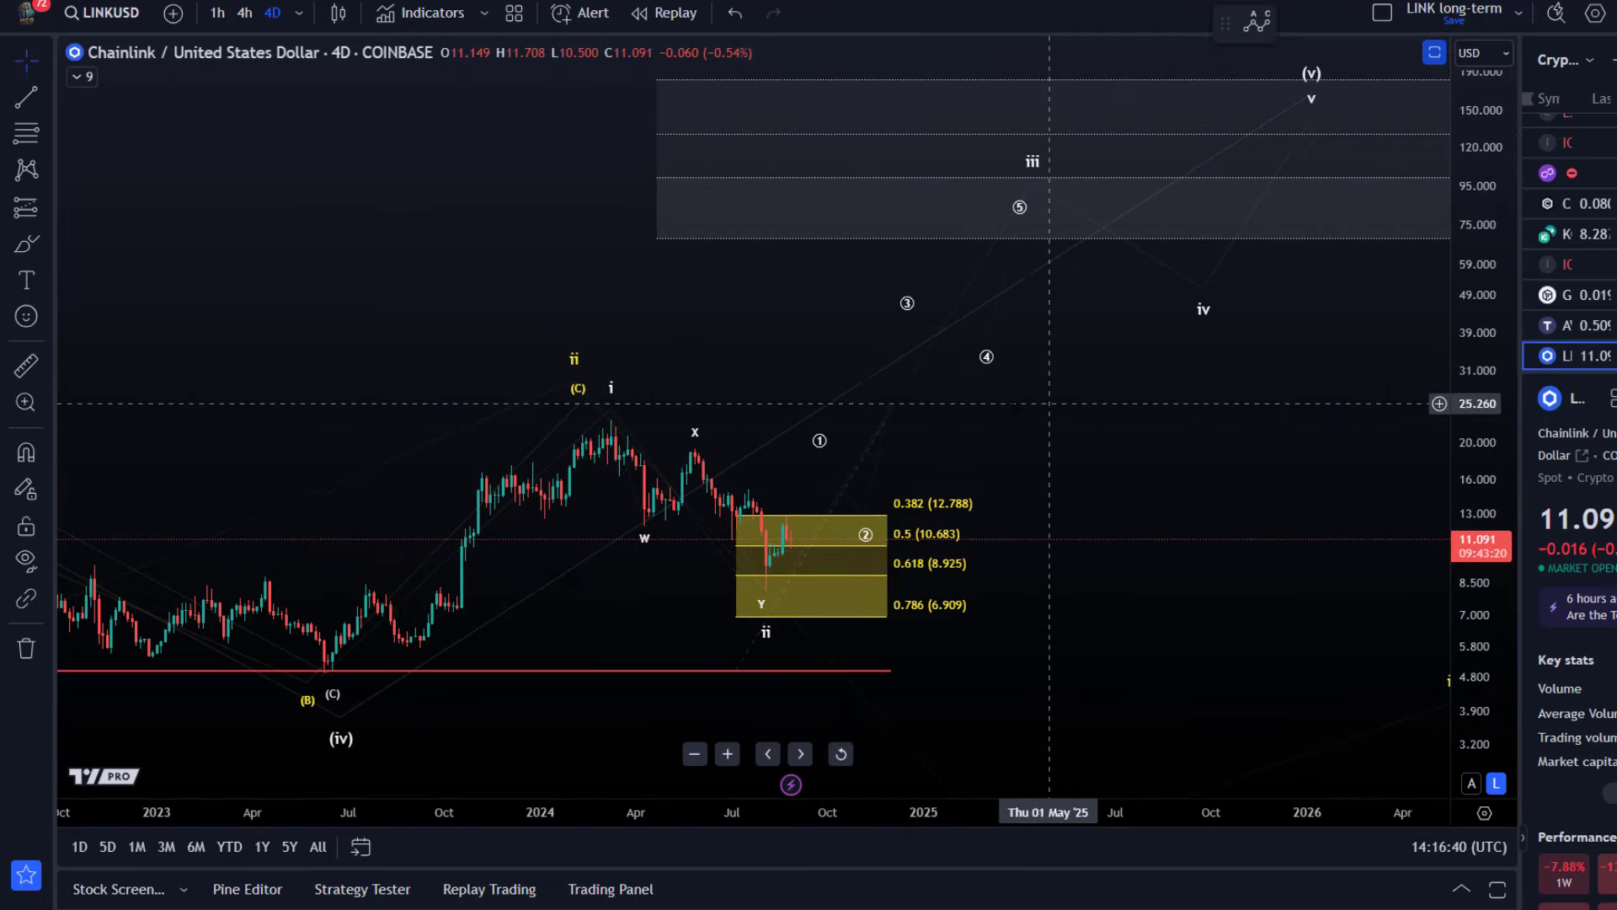
pyautogui.moveTo(907, 321)
pyautogui.mouseDown()
pyautogui.moveTo(928, 308)
pyautogui.moveTo(1021, 331)
pyautogui.mouseUp()
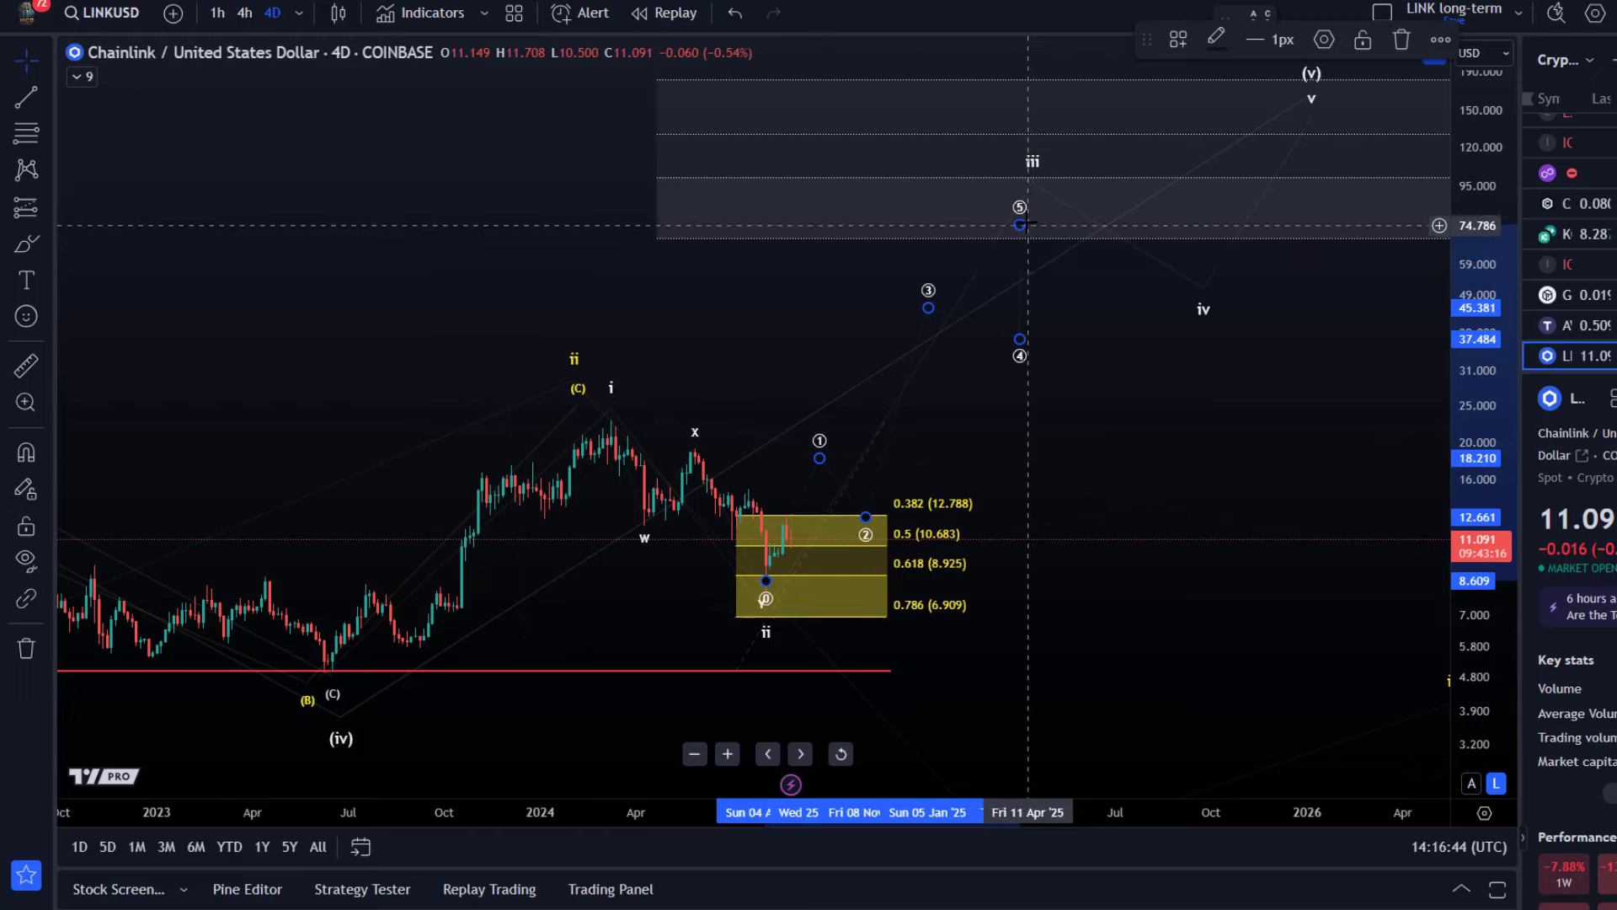
pyautogui.moveTo(1023, 225); pyautogui.dragTo(1053, 185)
pyautogui.moveTo(781, 506); pyautogui.dragTo(927, 468)
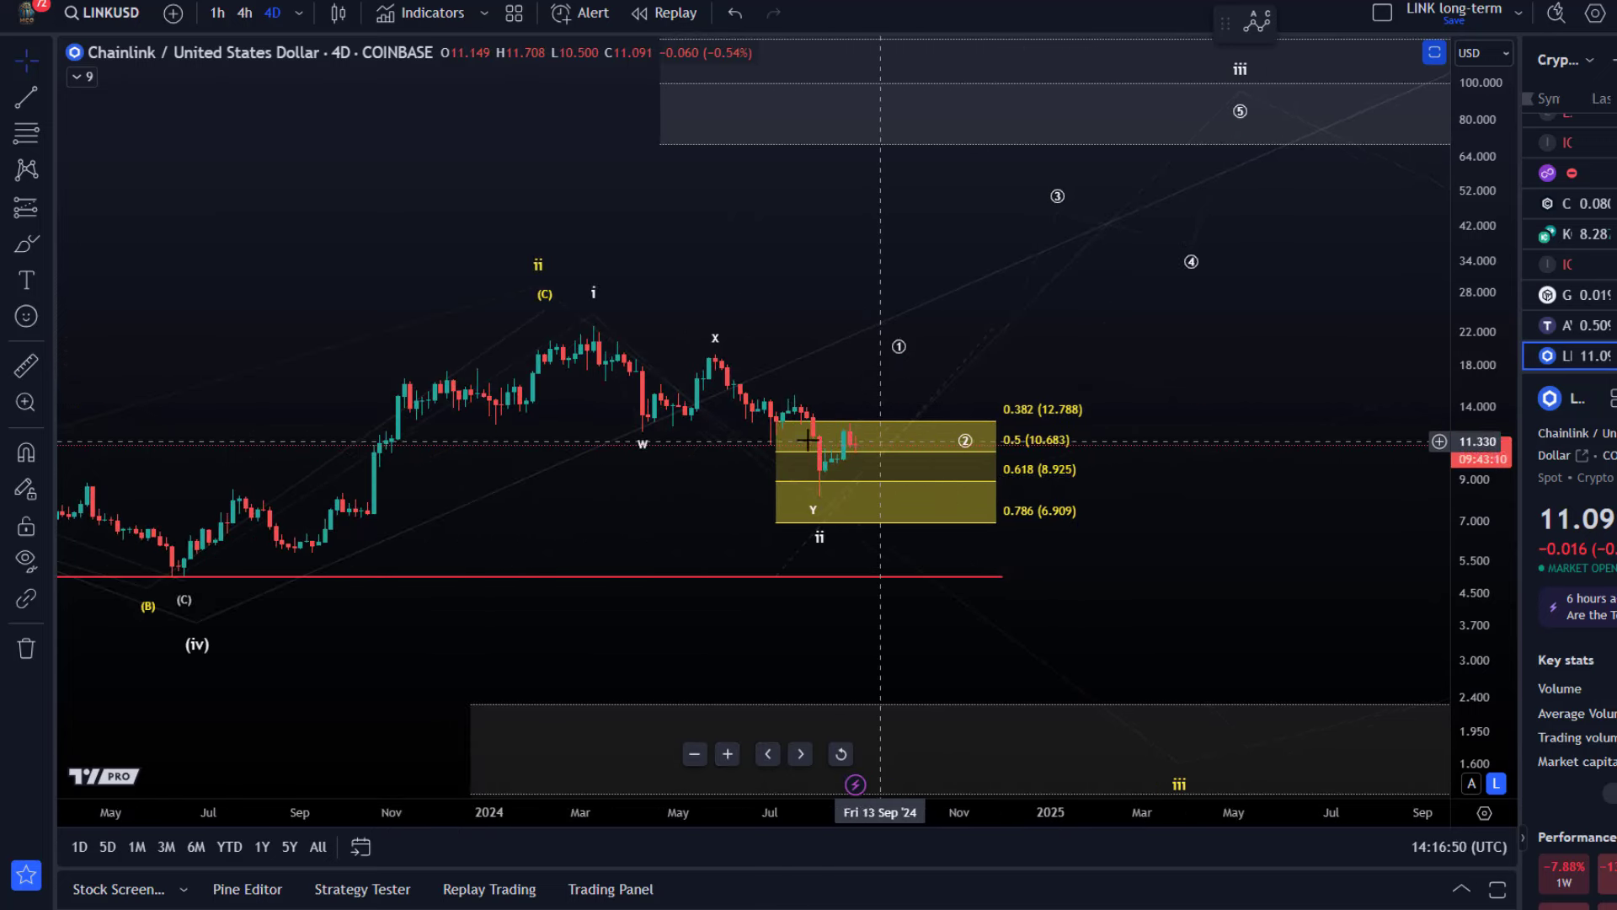
pyautogui.click(838, 462)
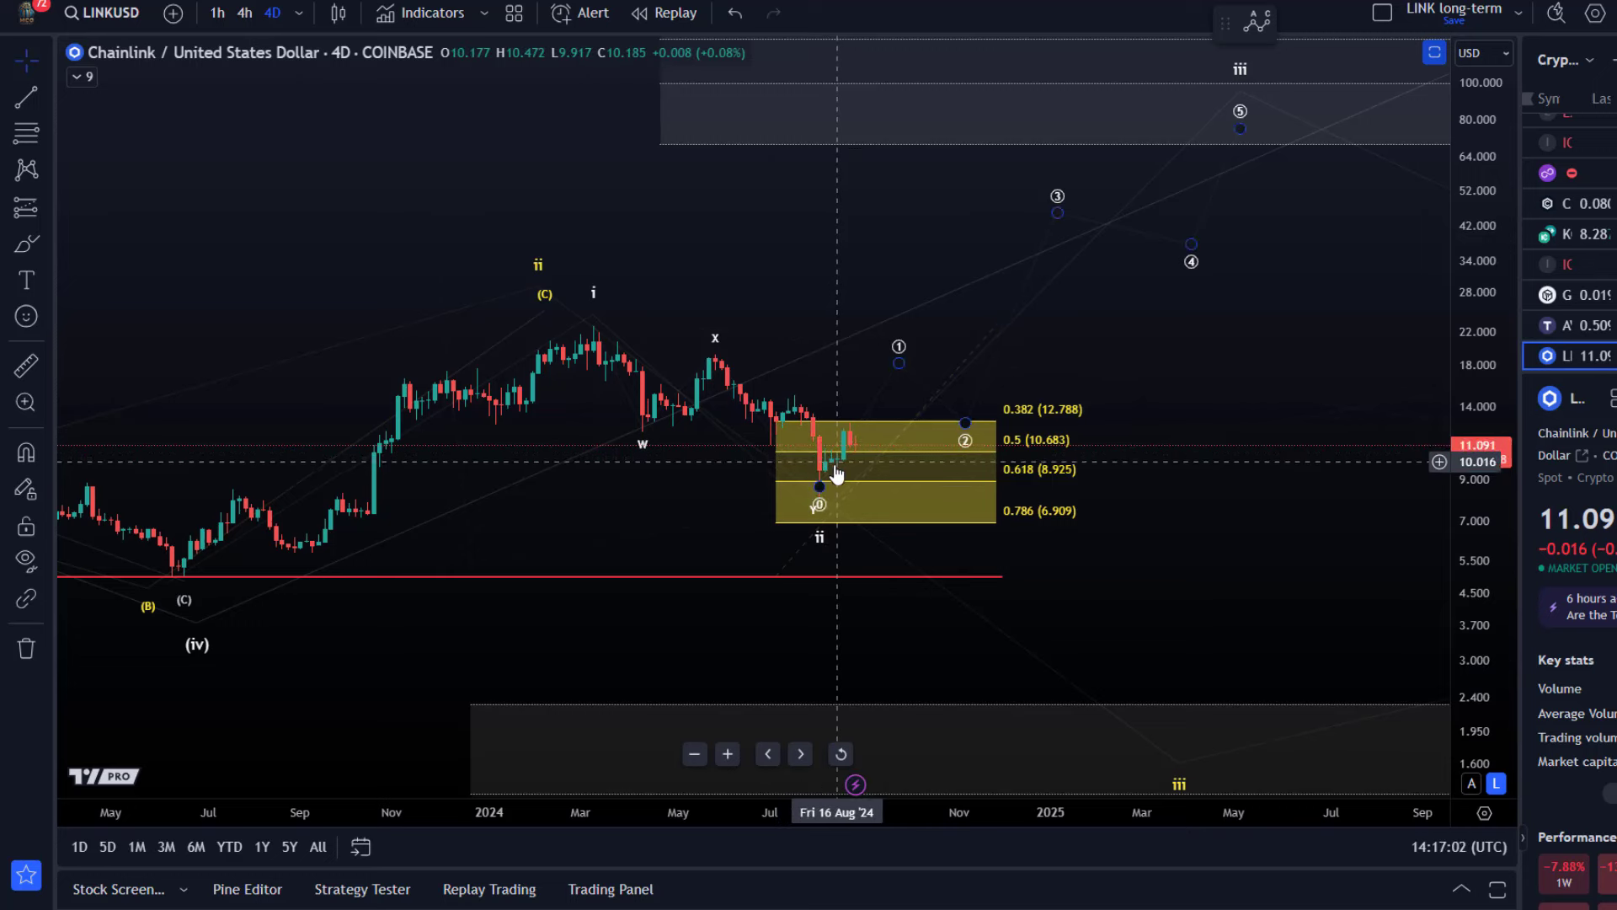
# Inspect the W-X-Y correction wave drawing on the 4D chart
pyautogui.scroll(-2, 855, 478)
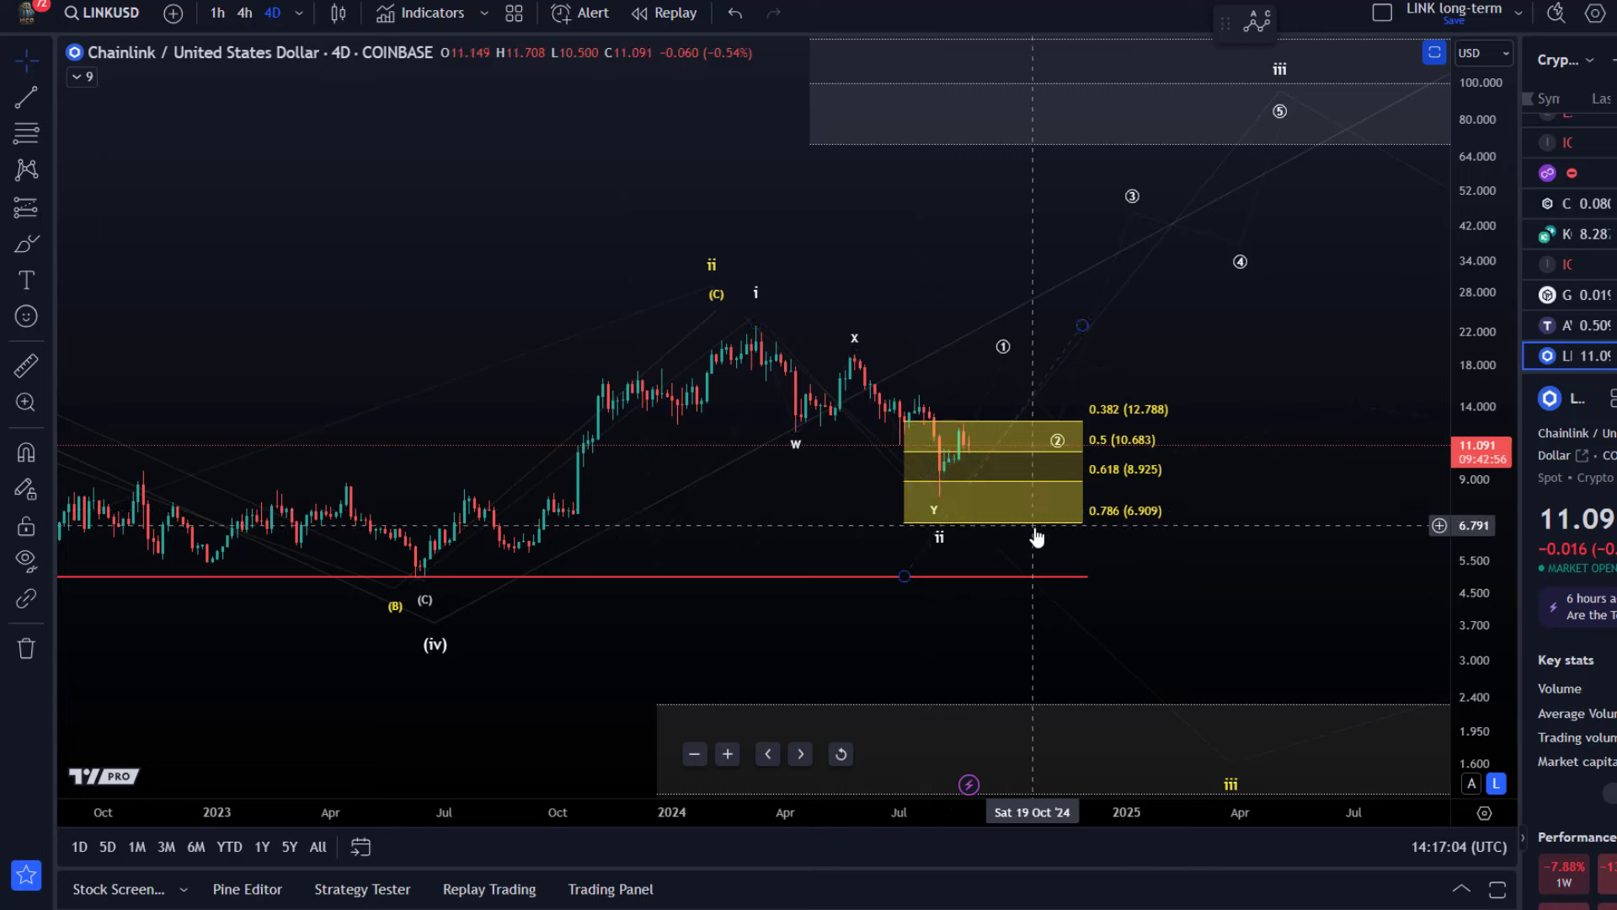
pyautogui.scroll(-3, 765, 572)
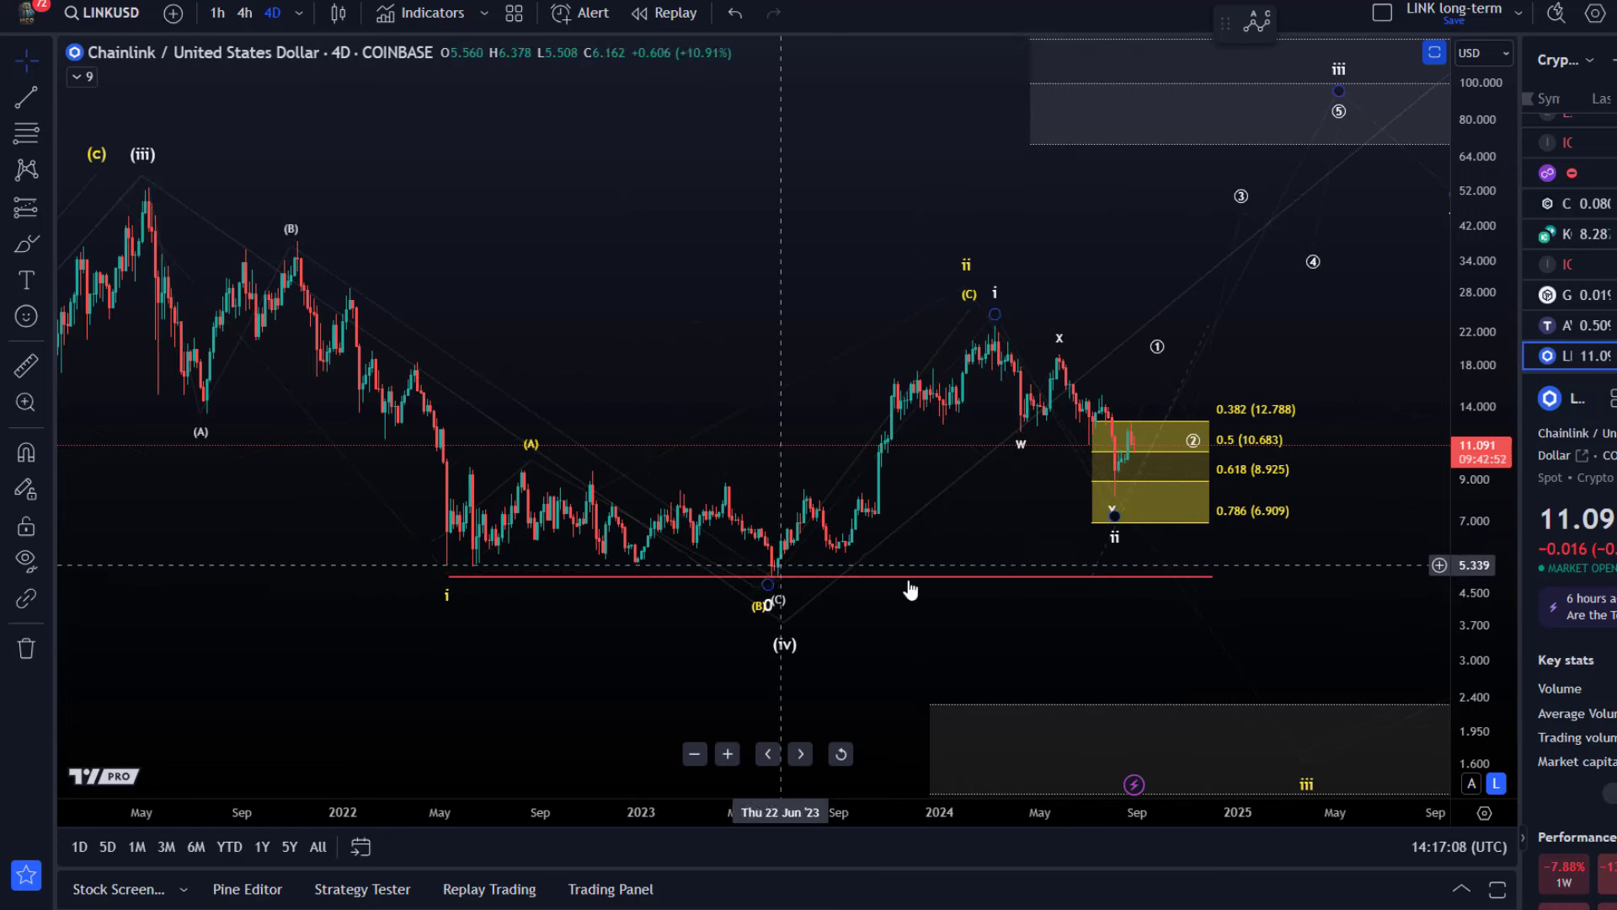
pyautogui.scroll(2, 1158, 531)
pyautogui.scroll(3, 1158, 531)
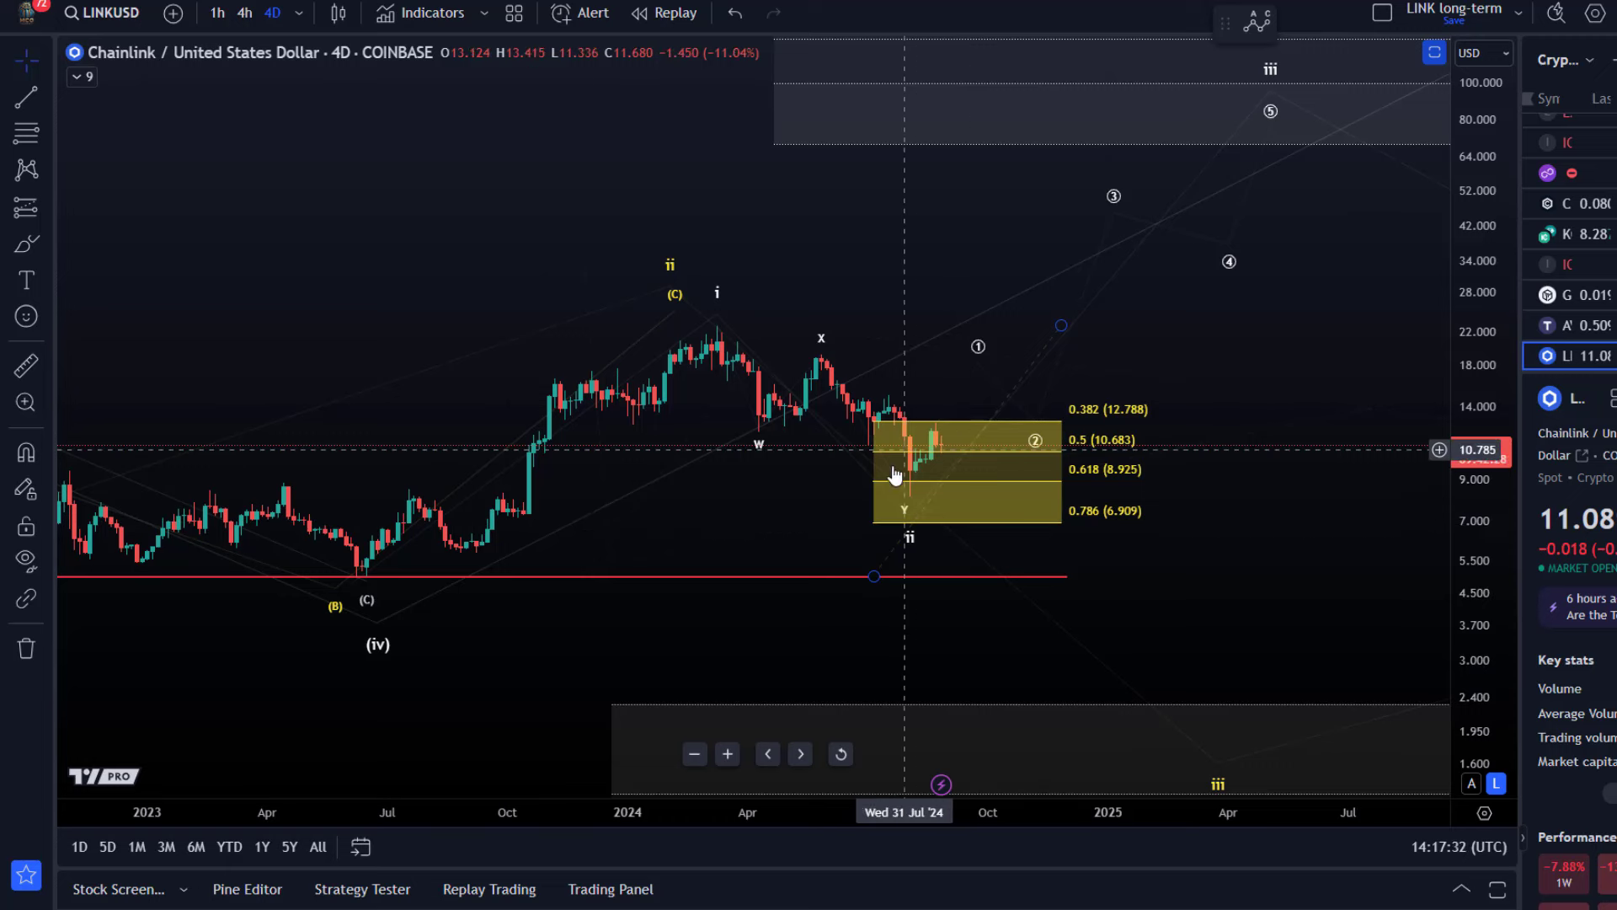
pyautogui.click(902, 494)
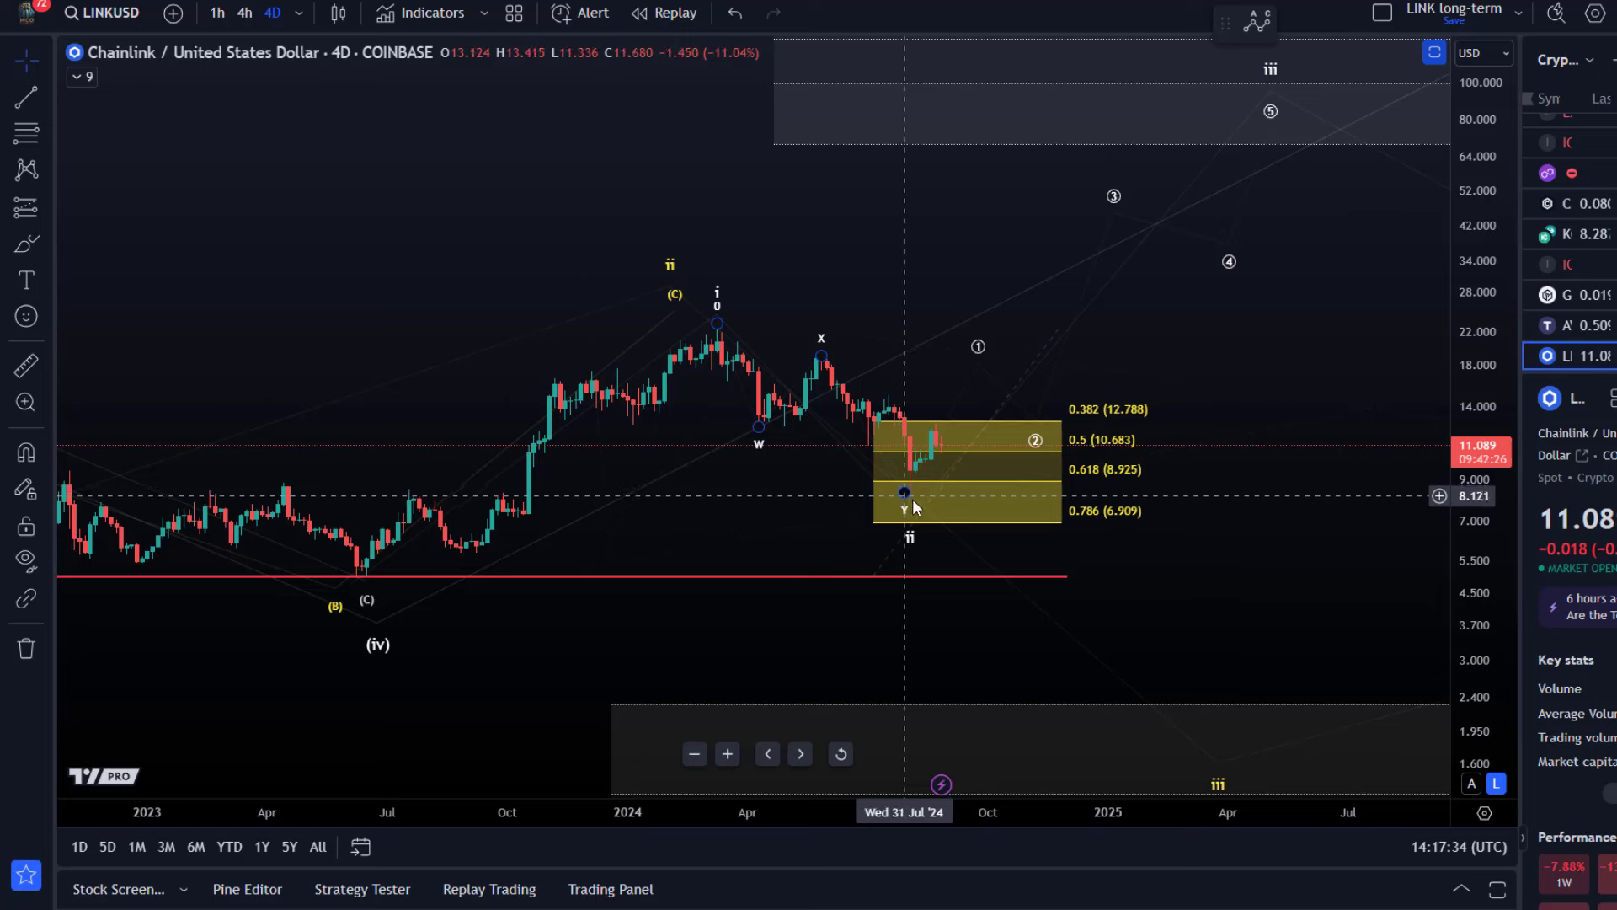
pyautogui.click(1103, 562)
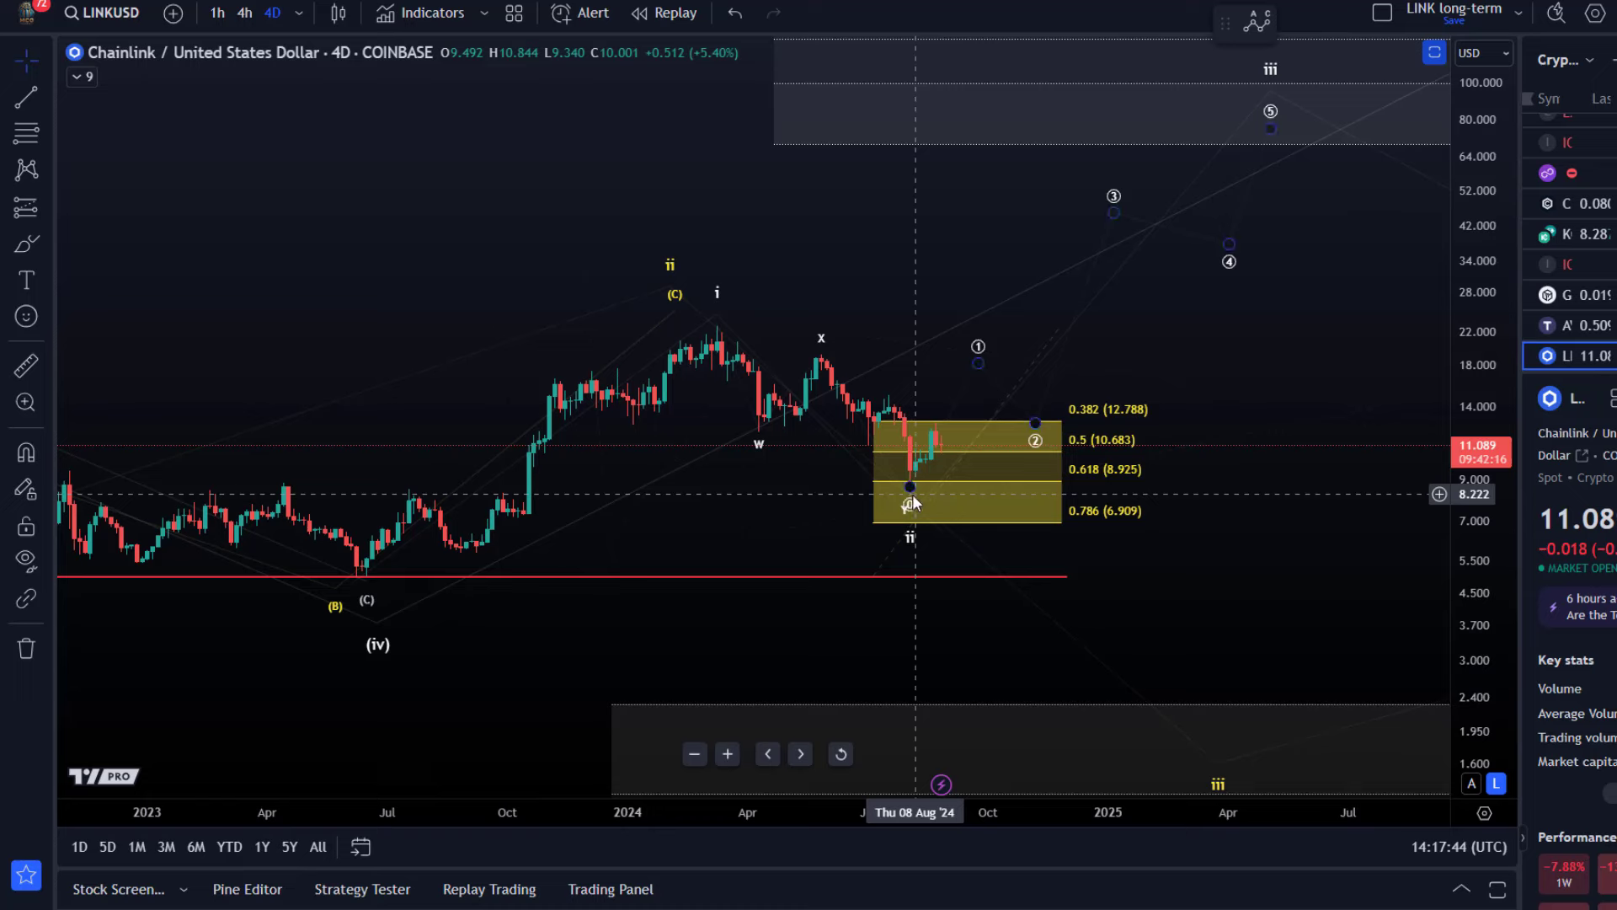
# Zoom out and pan so the wave count spans from 2021 into 2026
pyautogui.scroll(-2, 968, 456)
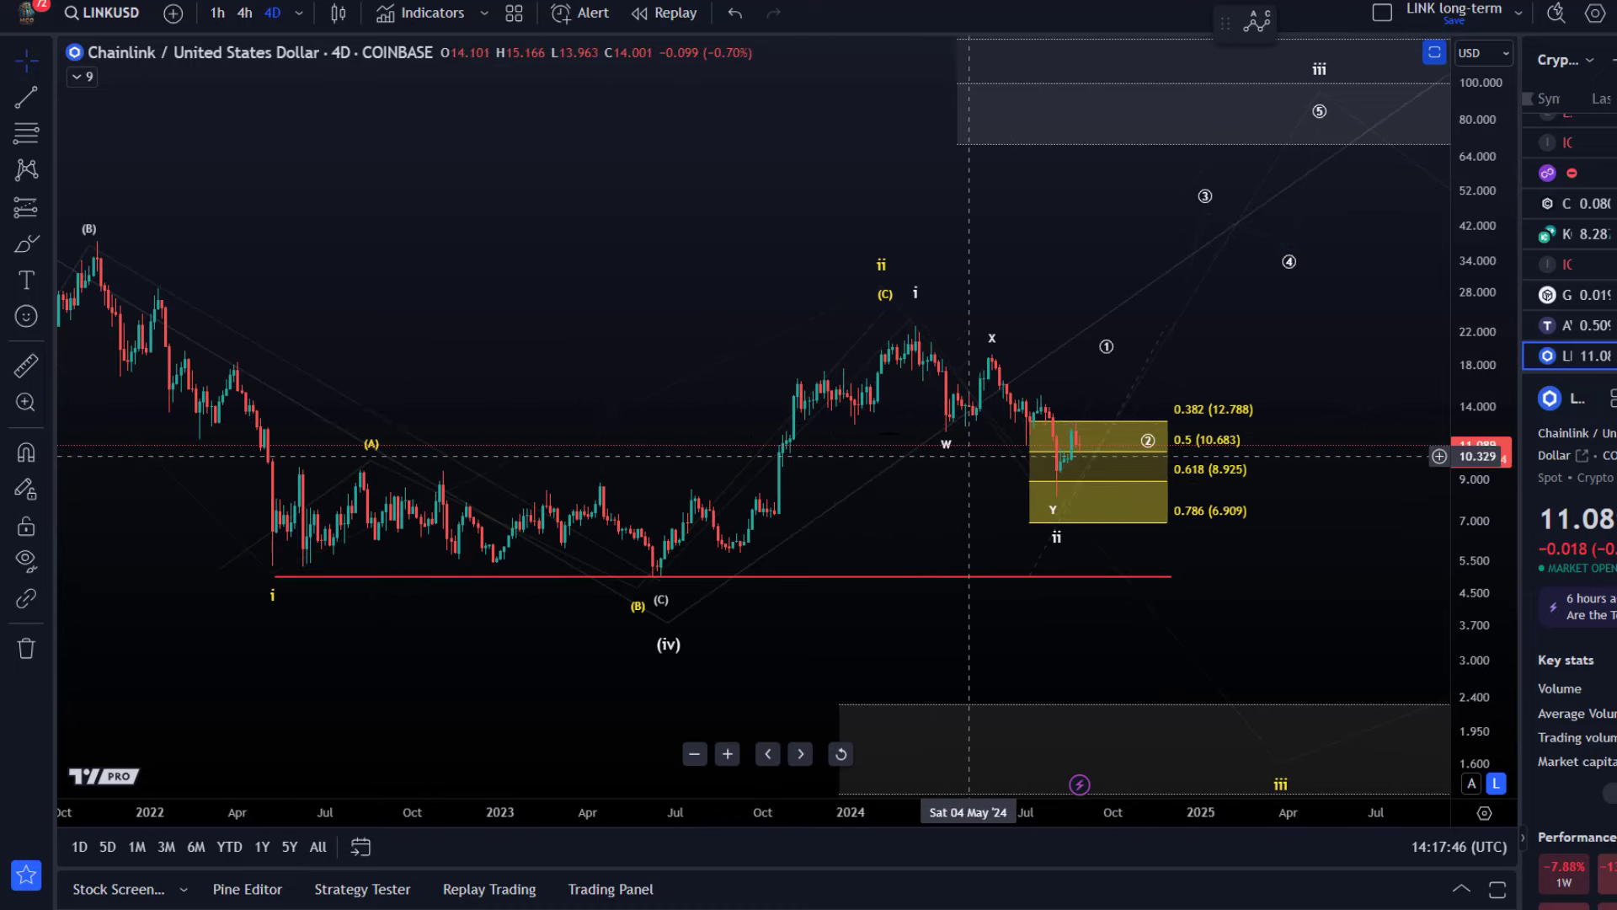
pyautogui.scroll(-1, 834, 396)
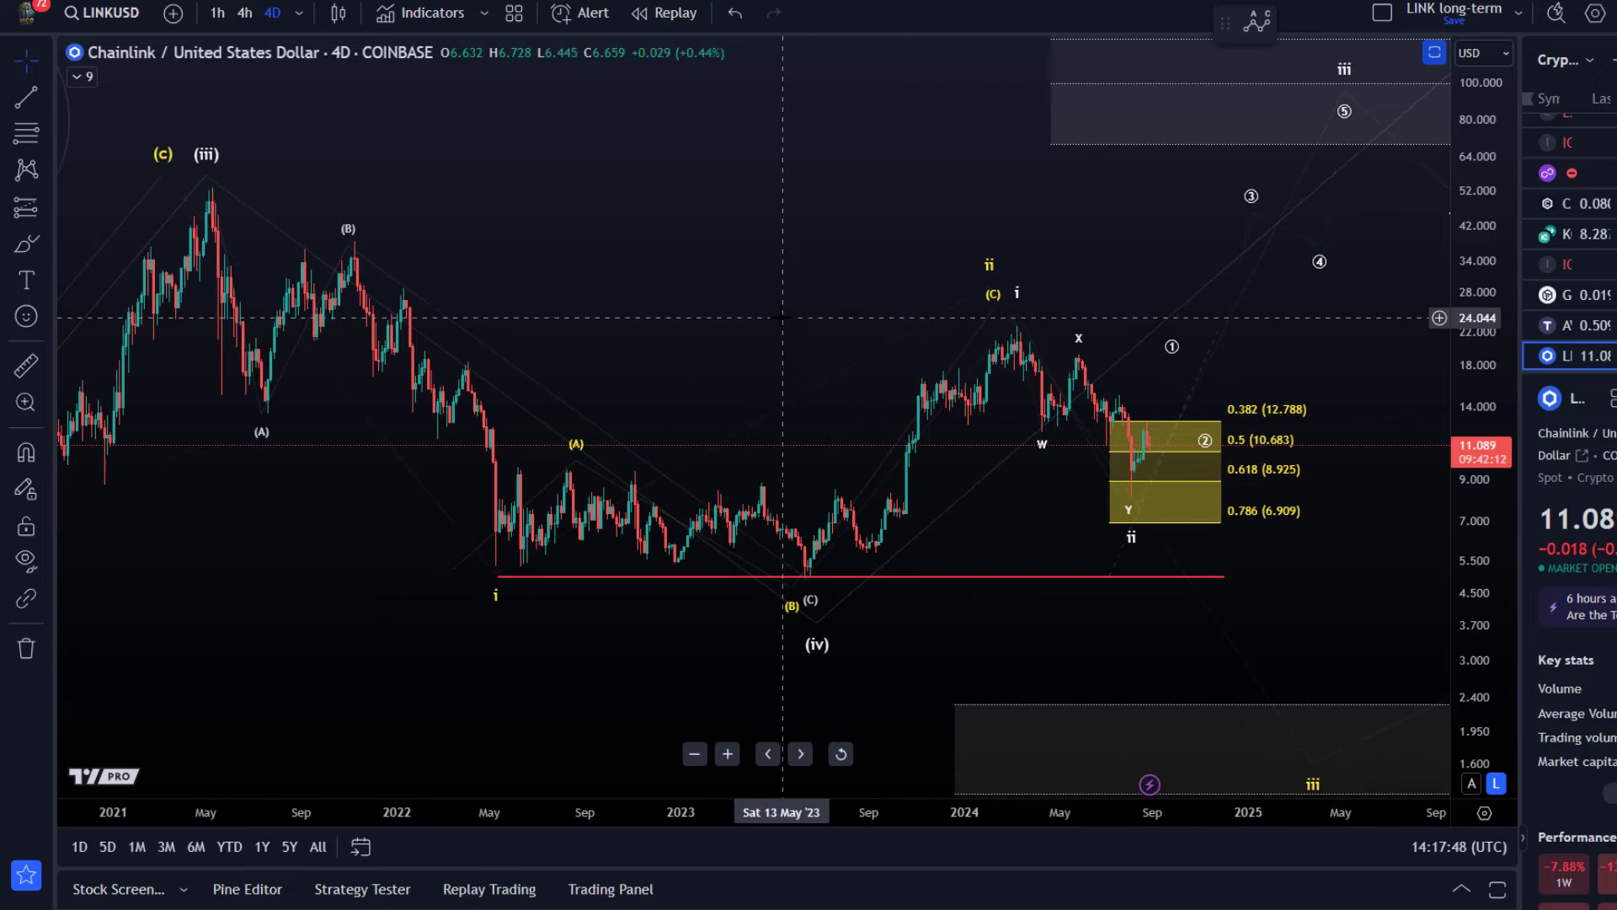
pyautogui.scroll(-1, 782, 317)
pyautogui.moveTo(851, 266); pyautogui.dragTo(134, 470)
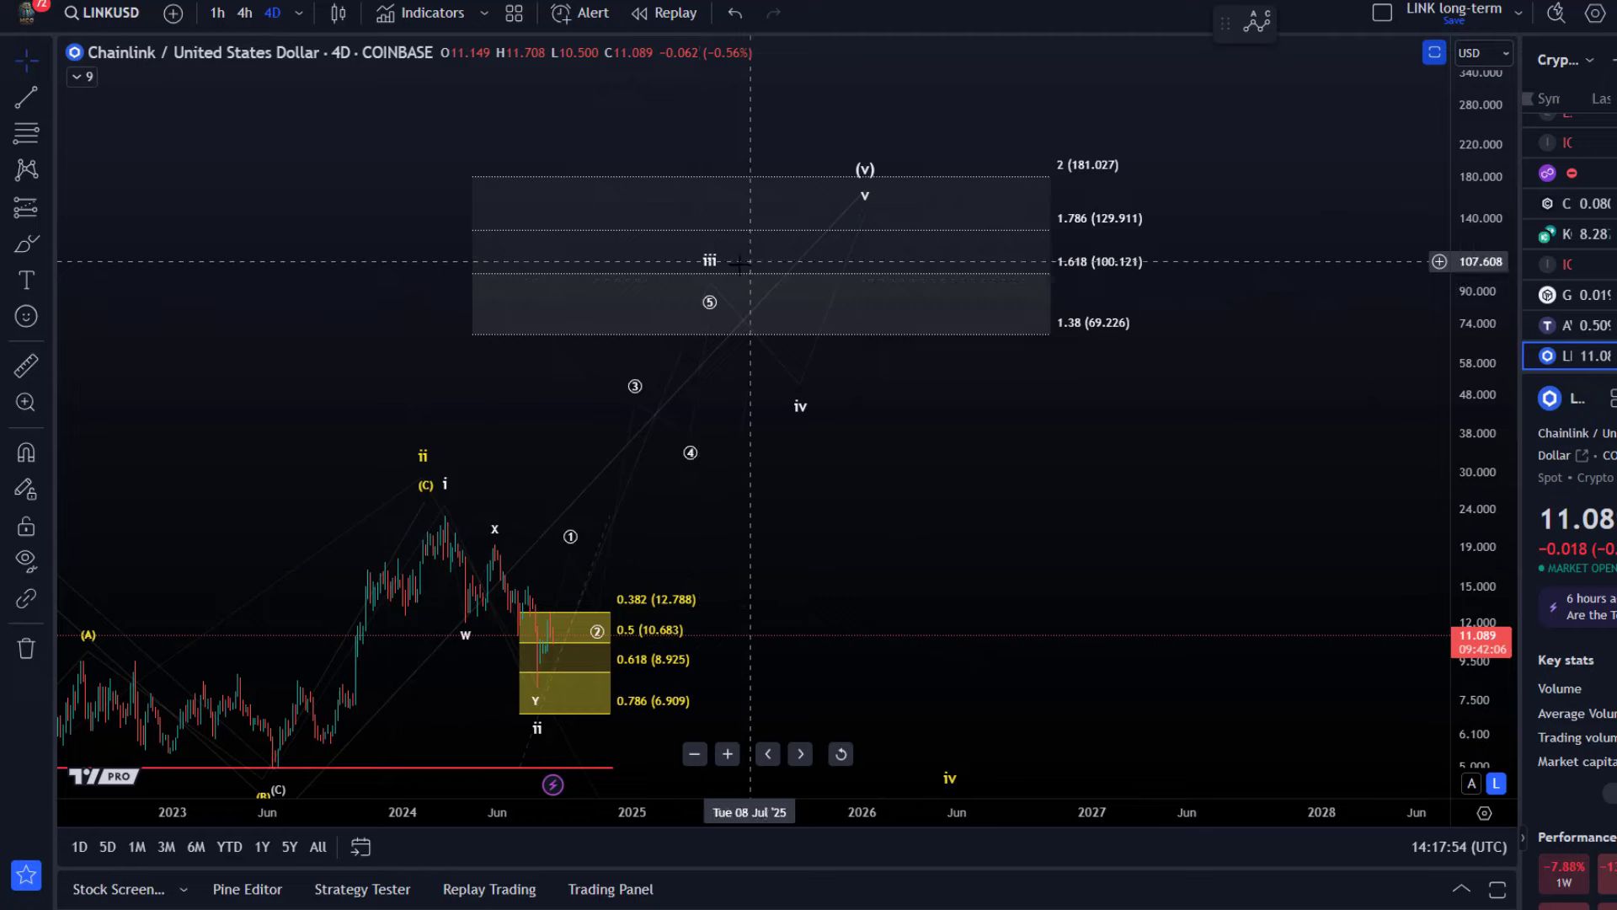
# Pan the 4D chart to view the upper extension box and lower target box
pyautogui.moveTo(289, 331); pyautogui.dragTo(796, 131)
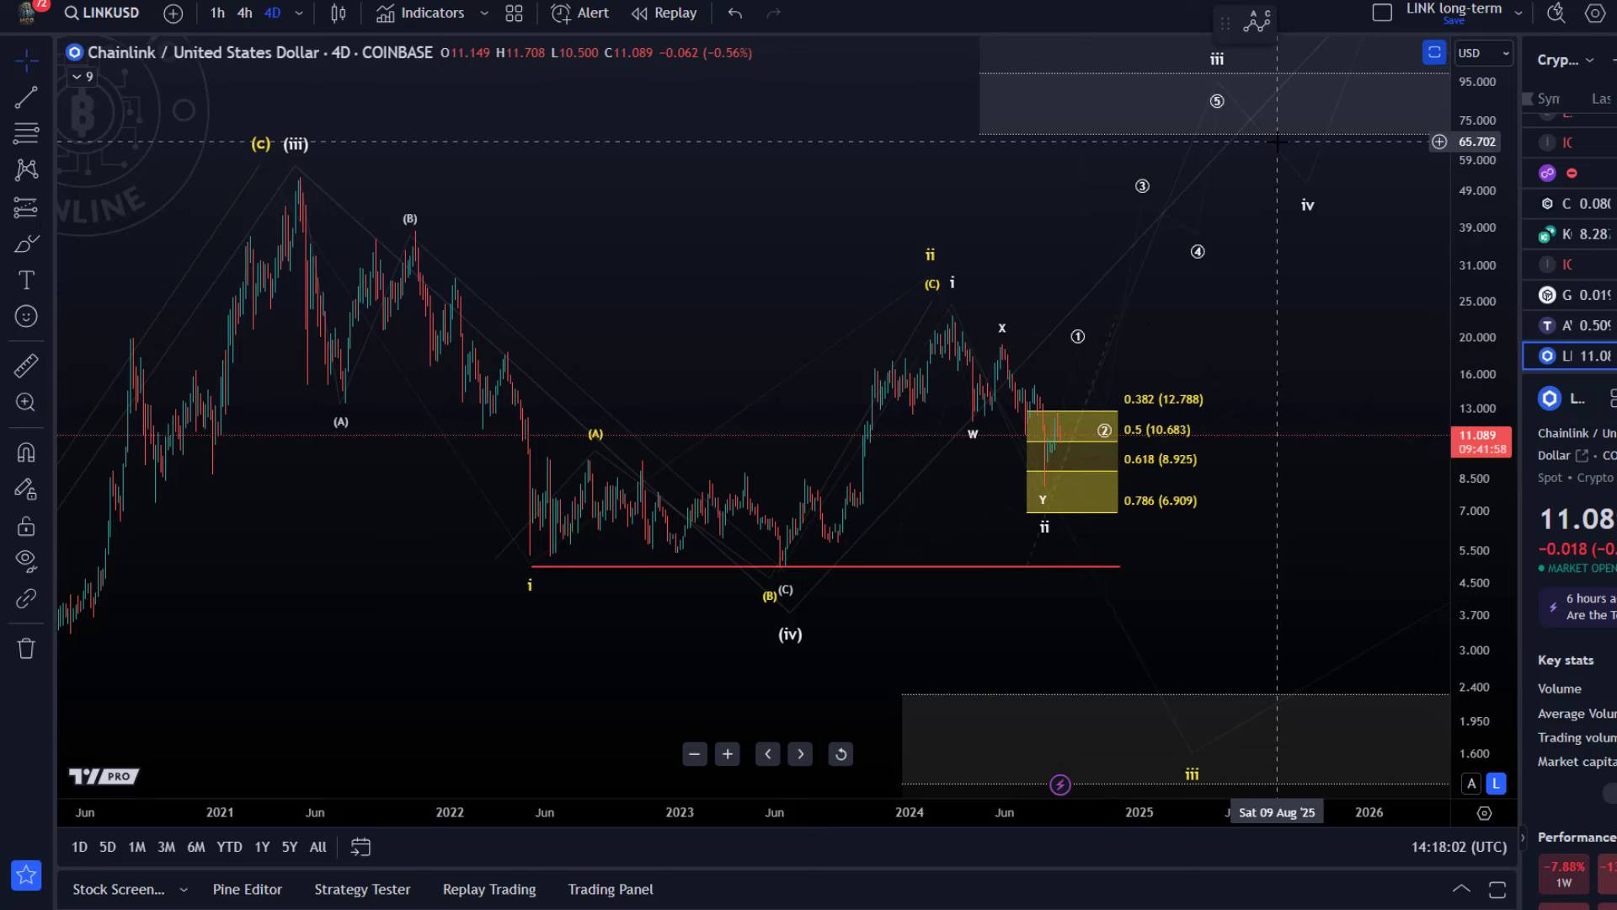
pyautogui.moveTo(682, 253); pyautogui.dragTo(581, 273)
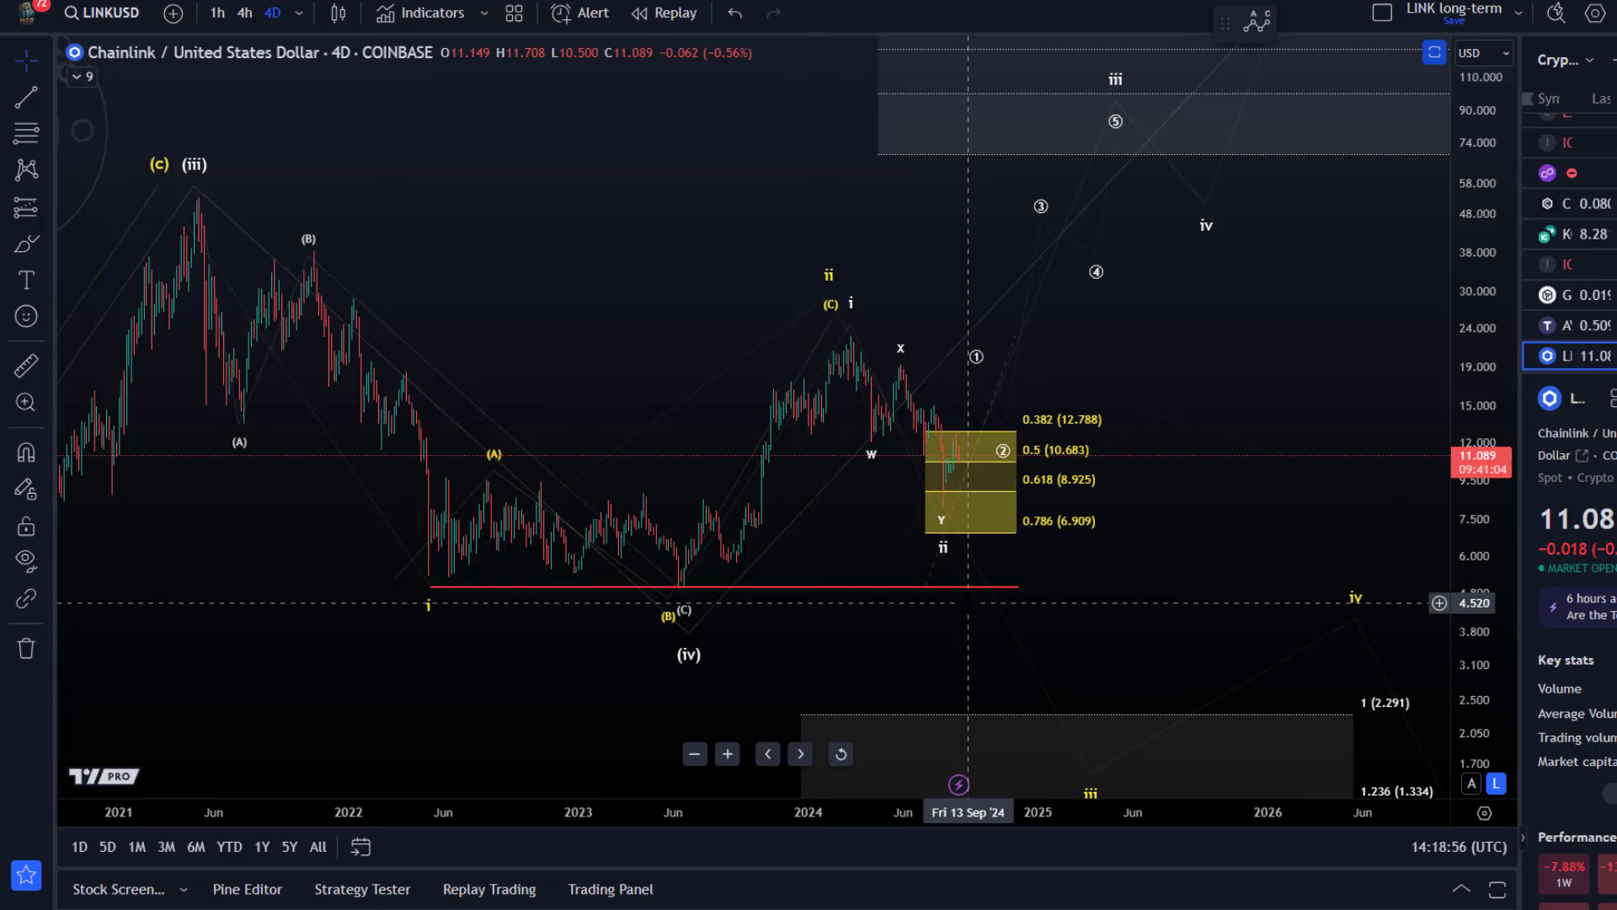
# Compress the price scale so levels from 2 (181.027) down to 1.38 (0.959) fit
pyautogui.click(867, 370)
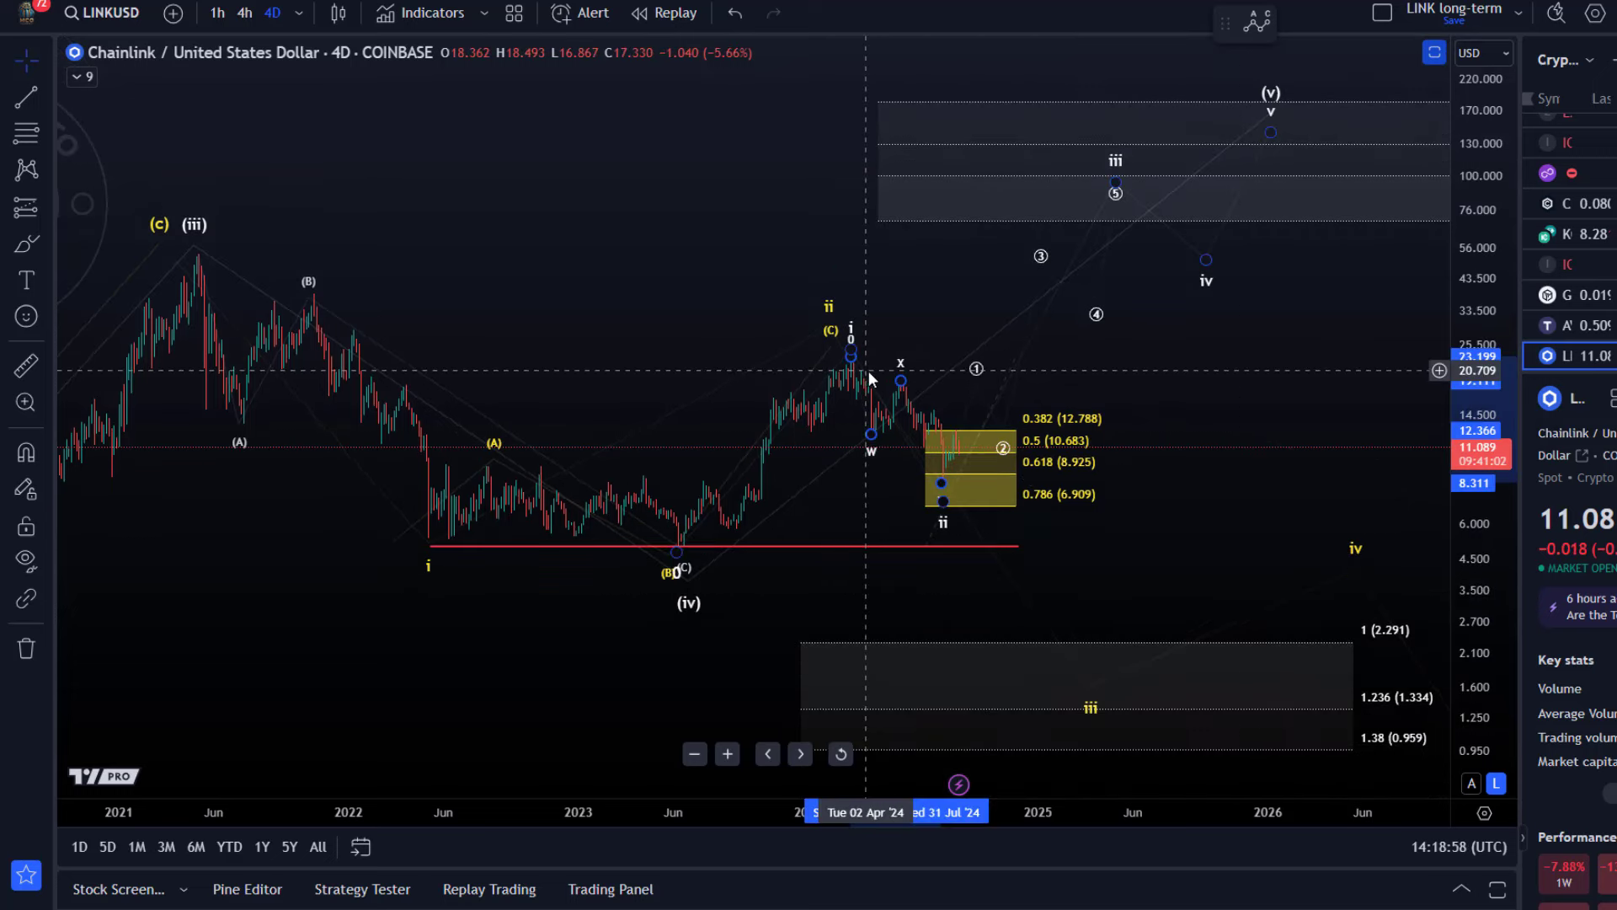
pyautogui.click(1088, 709)
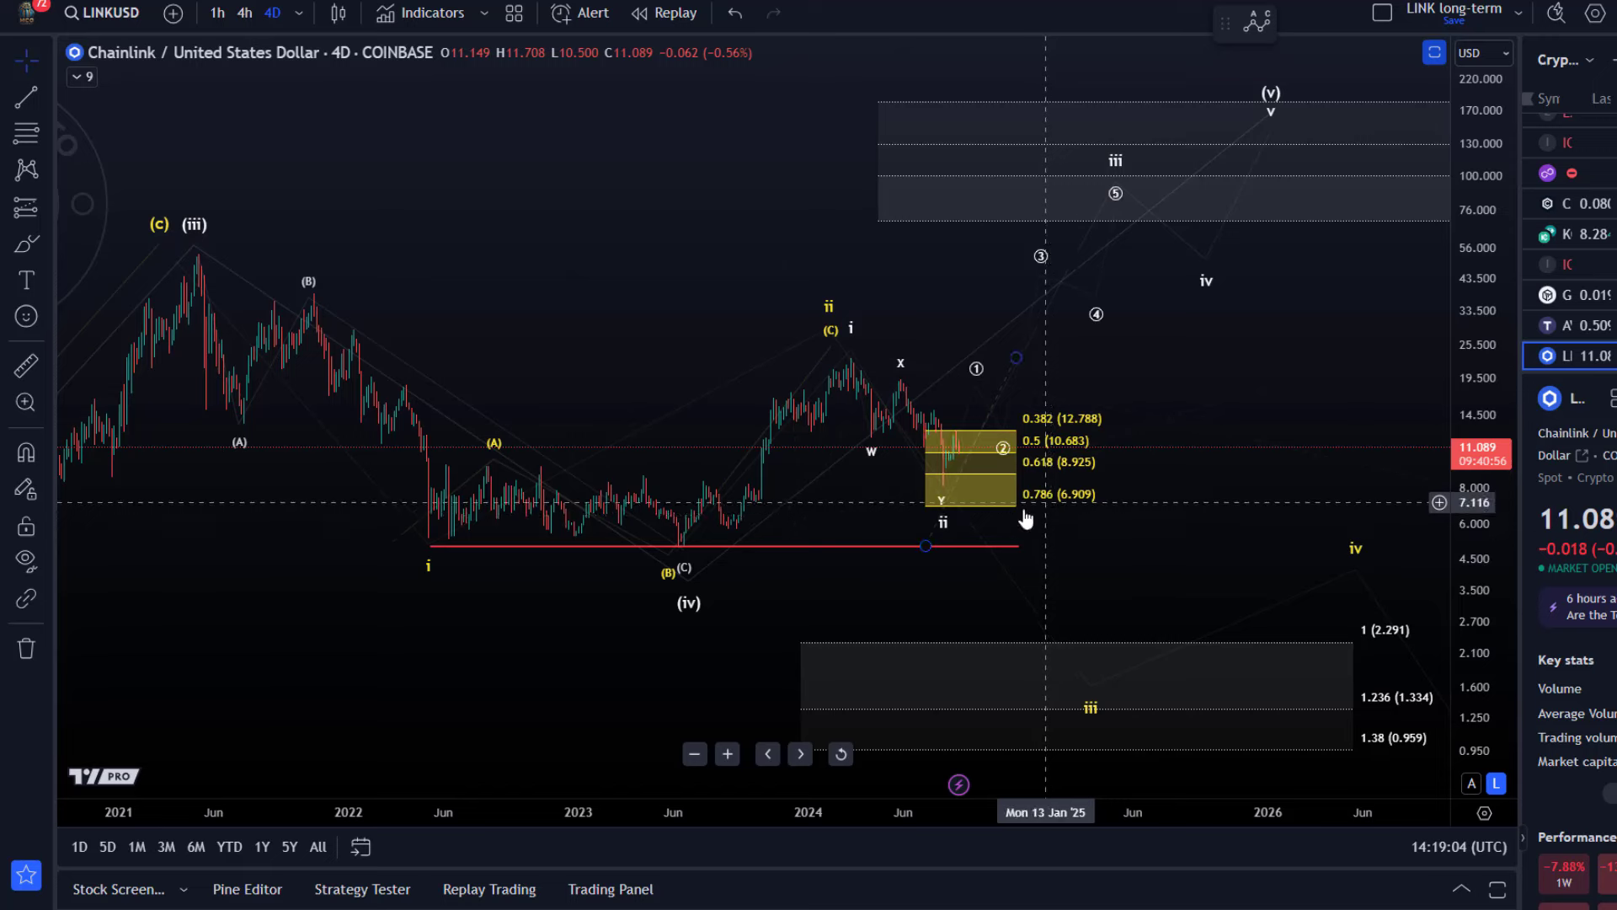
pyautogui.click(969, 547)
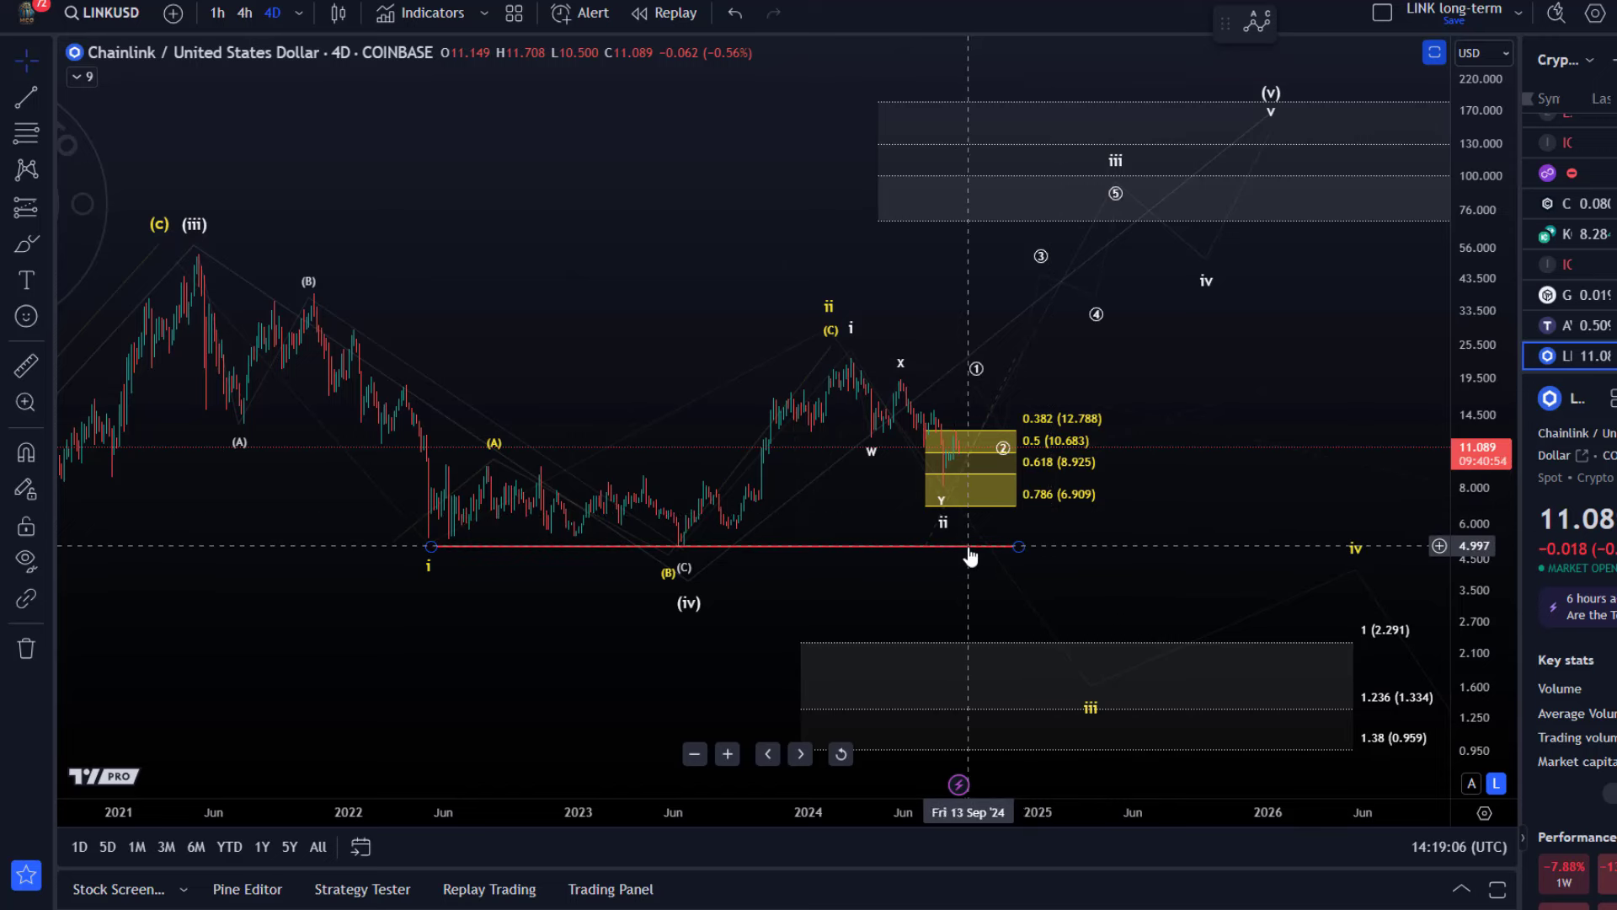
pyautogui.moveTo(969, 551); pyautogui.dragTo(972, 516)
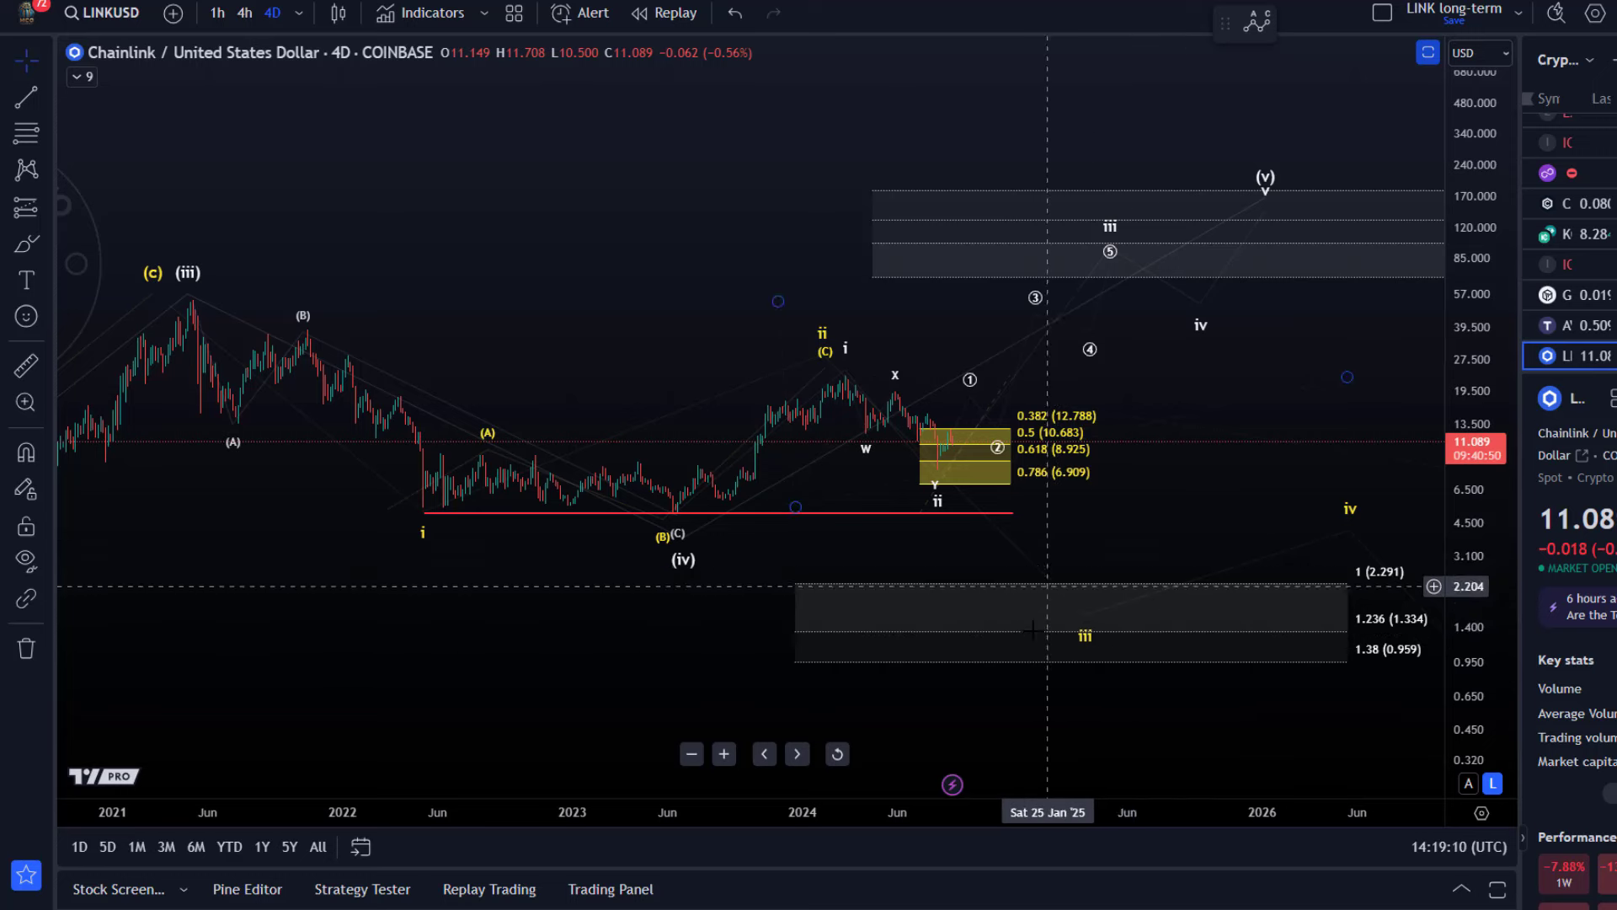
pyautogui.click(1085, 639)
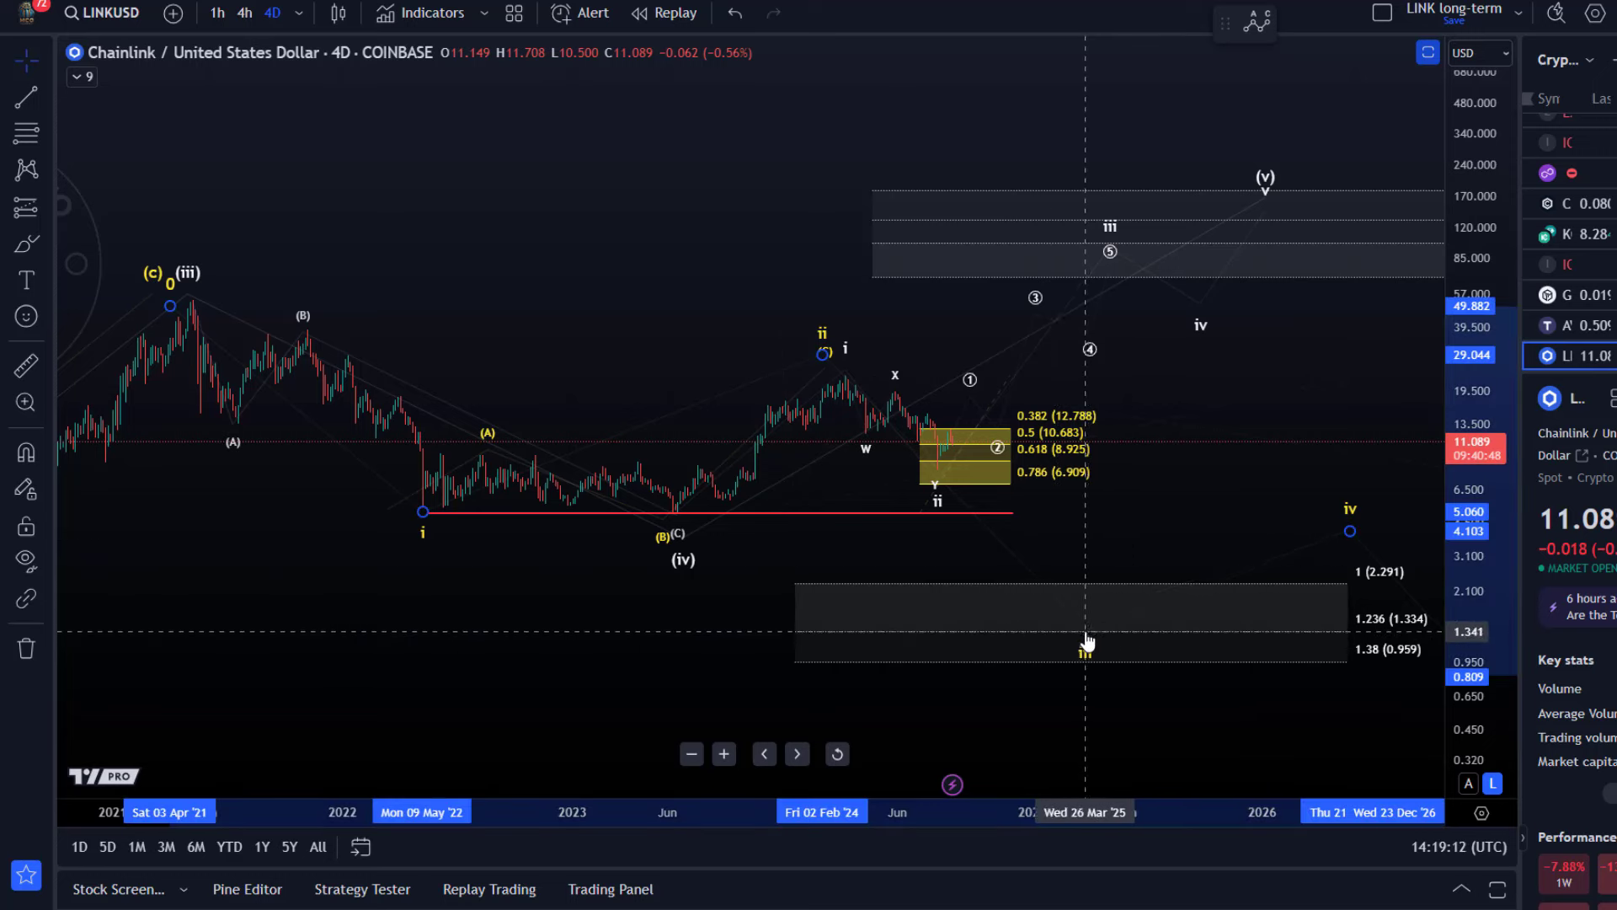
pyautogui.scroll(-2, 931, 492)
pyautogui.moveTo(878, 400); pyautogui.dragTo(795, 380)
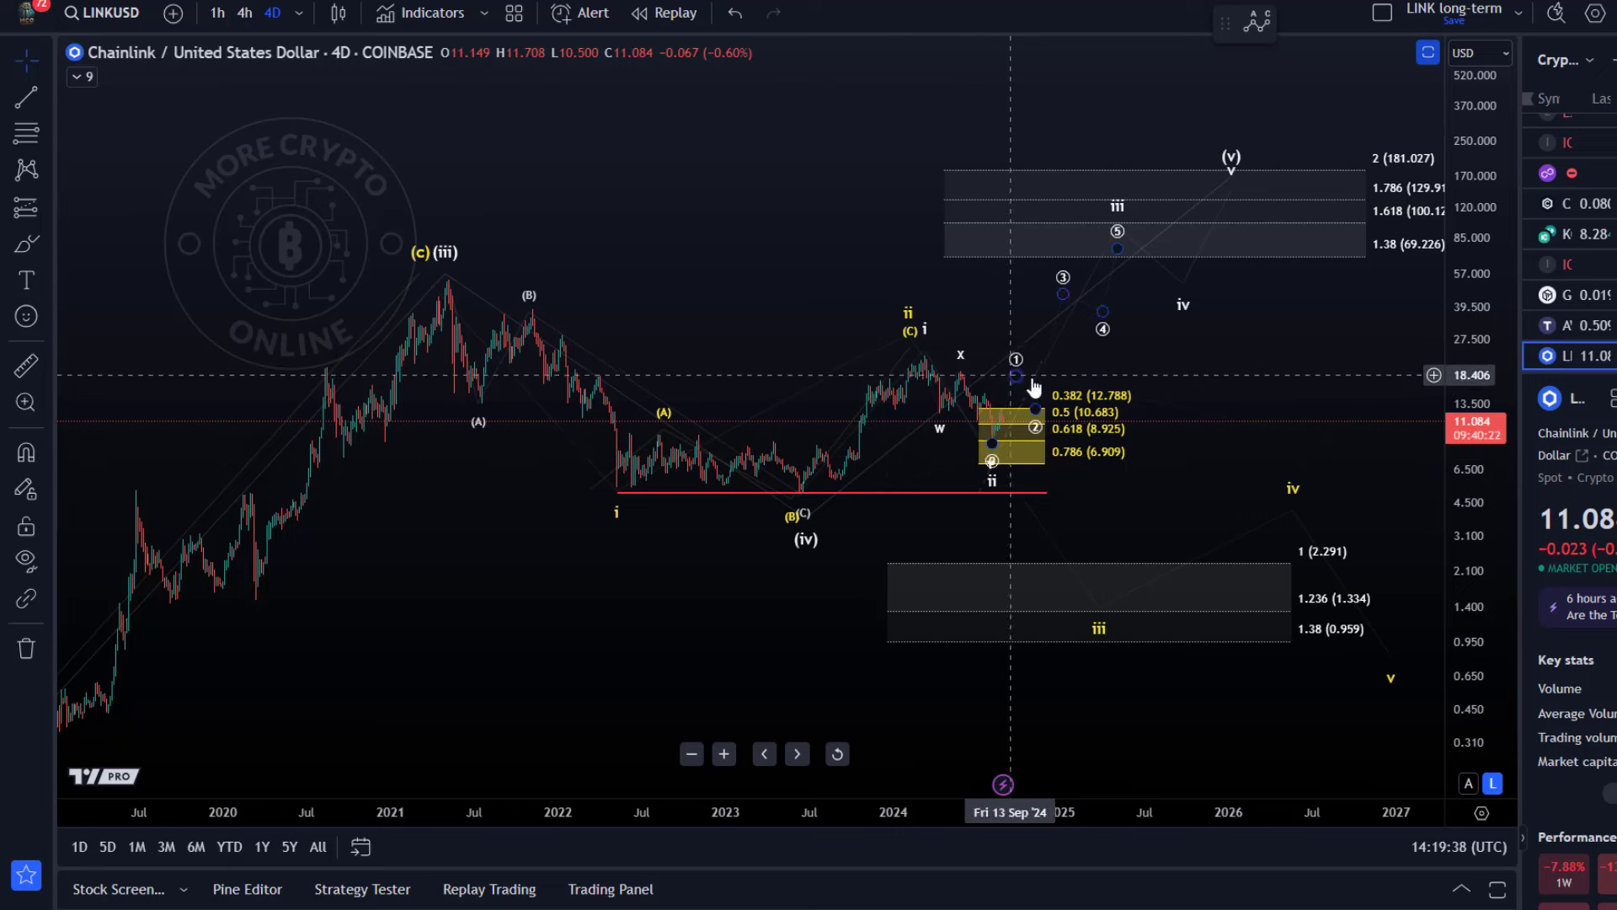
# Load the saved 'Chainlink' LINKUSD 1h layout
pyautogui.click(1521, 17)
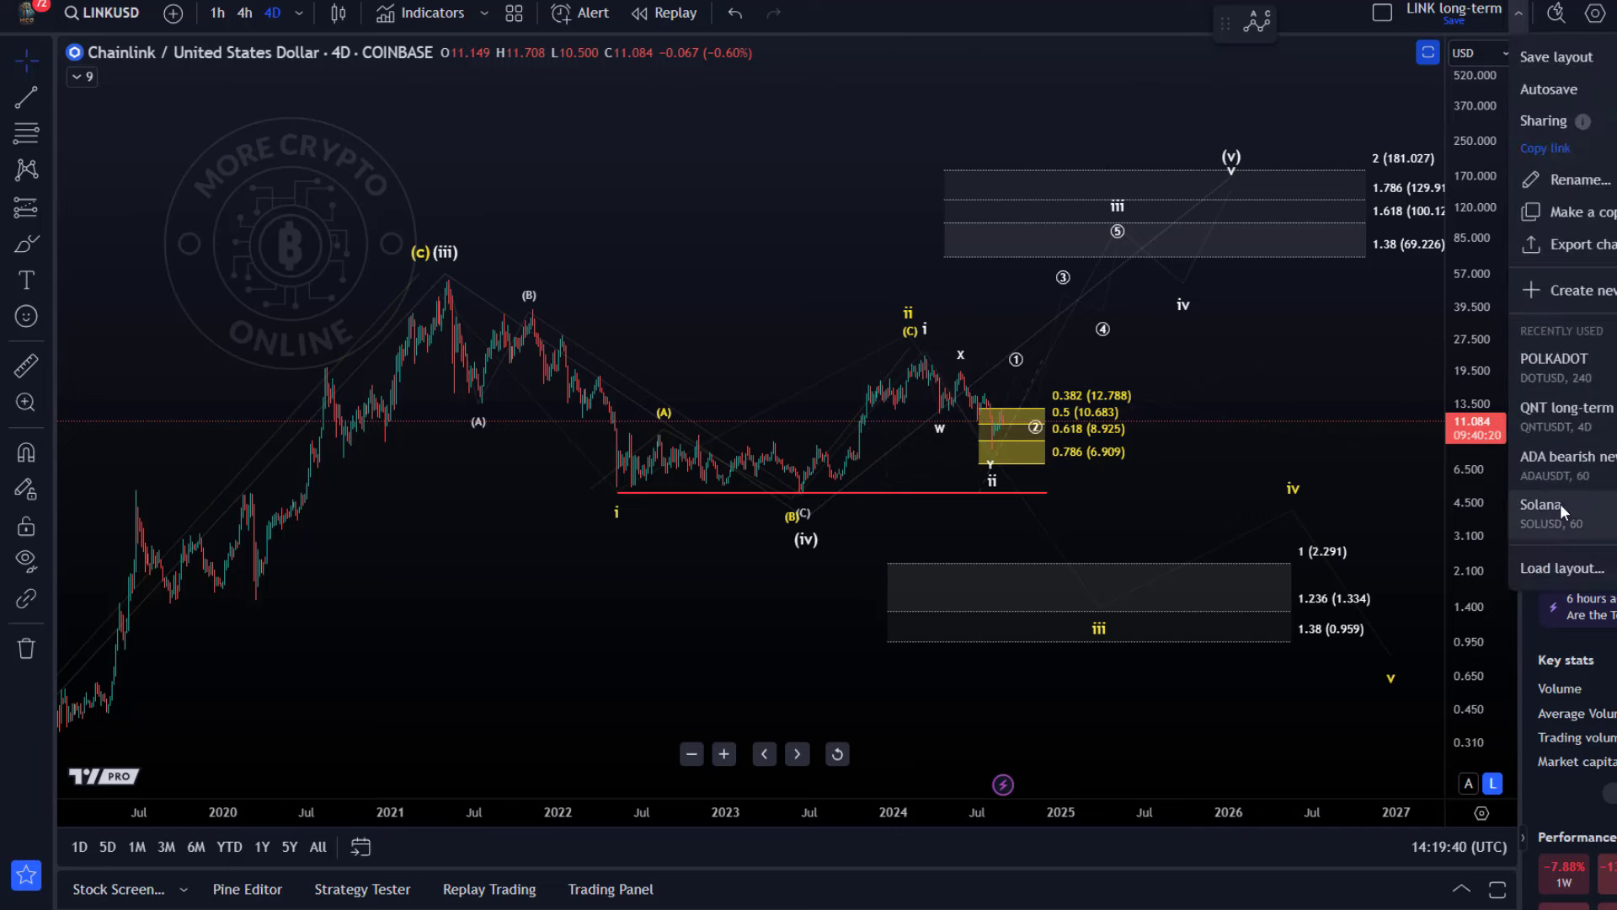
pyautogui.click(1573, 560)
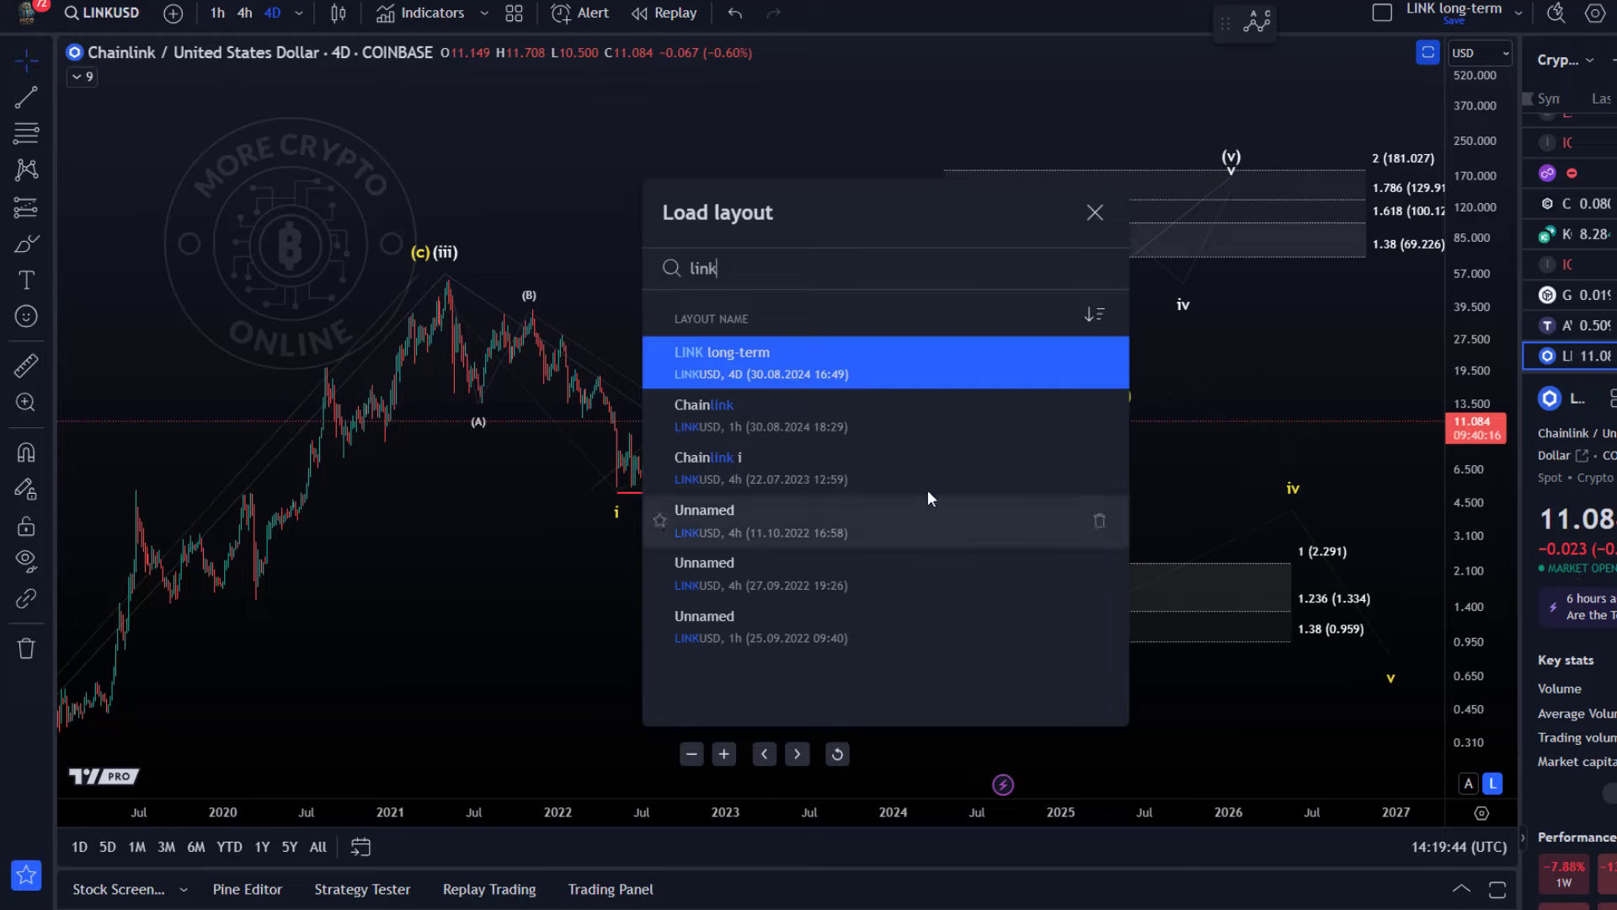
pyautogui.click(882, 421)
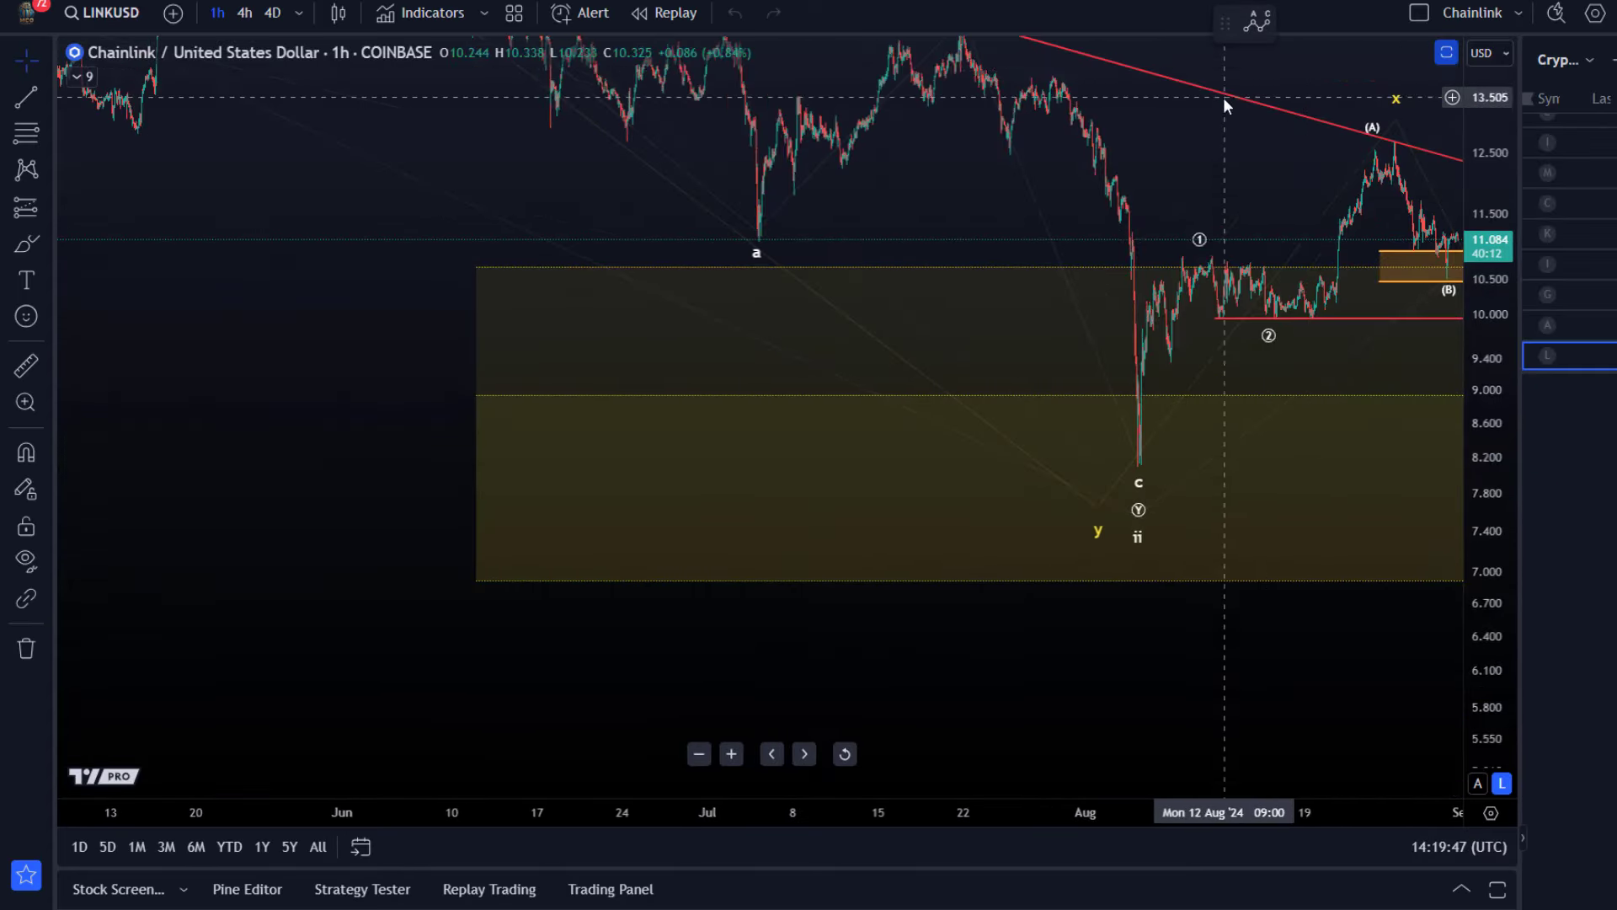
# Raise the wave ⑤ point of the 1h impulse count
pyautogui.moveTo(1246, 139); pyautogui.dragTo(705, 295)
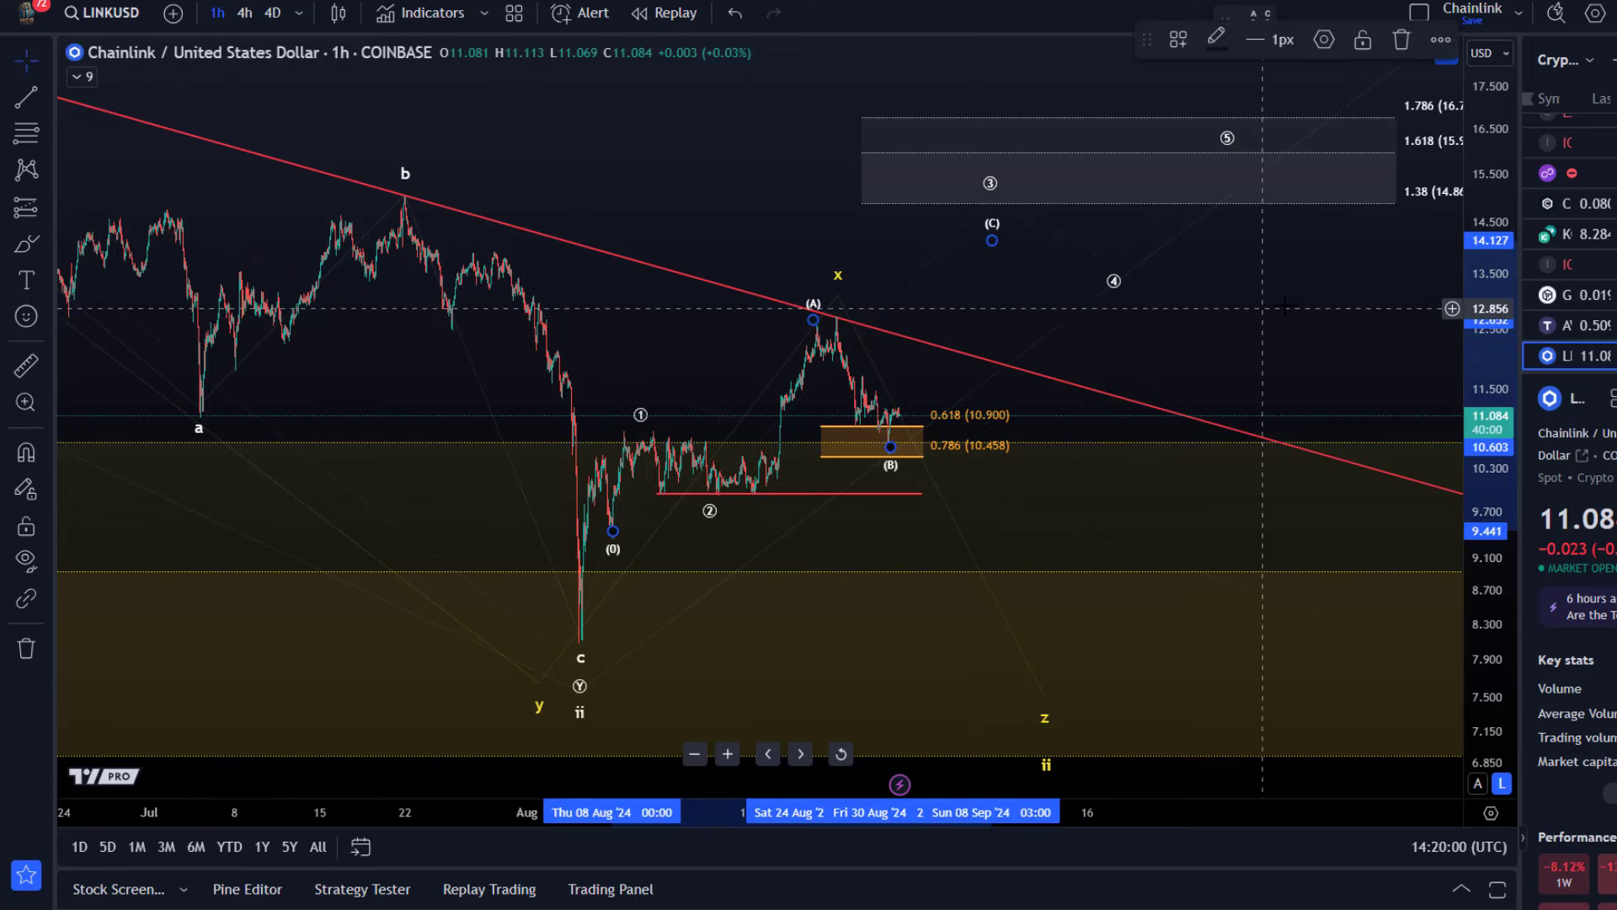
pyautogui.hscroll(3, 1159, 331)
pyautogui.moveTo(1112, 180)
pyautogui.mouseDown()
pyautogui.moveTo(1177, 157)
pyautogui.moveTo(1152, 157)
pyautogui.mouseUp()
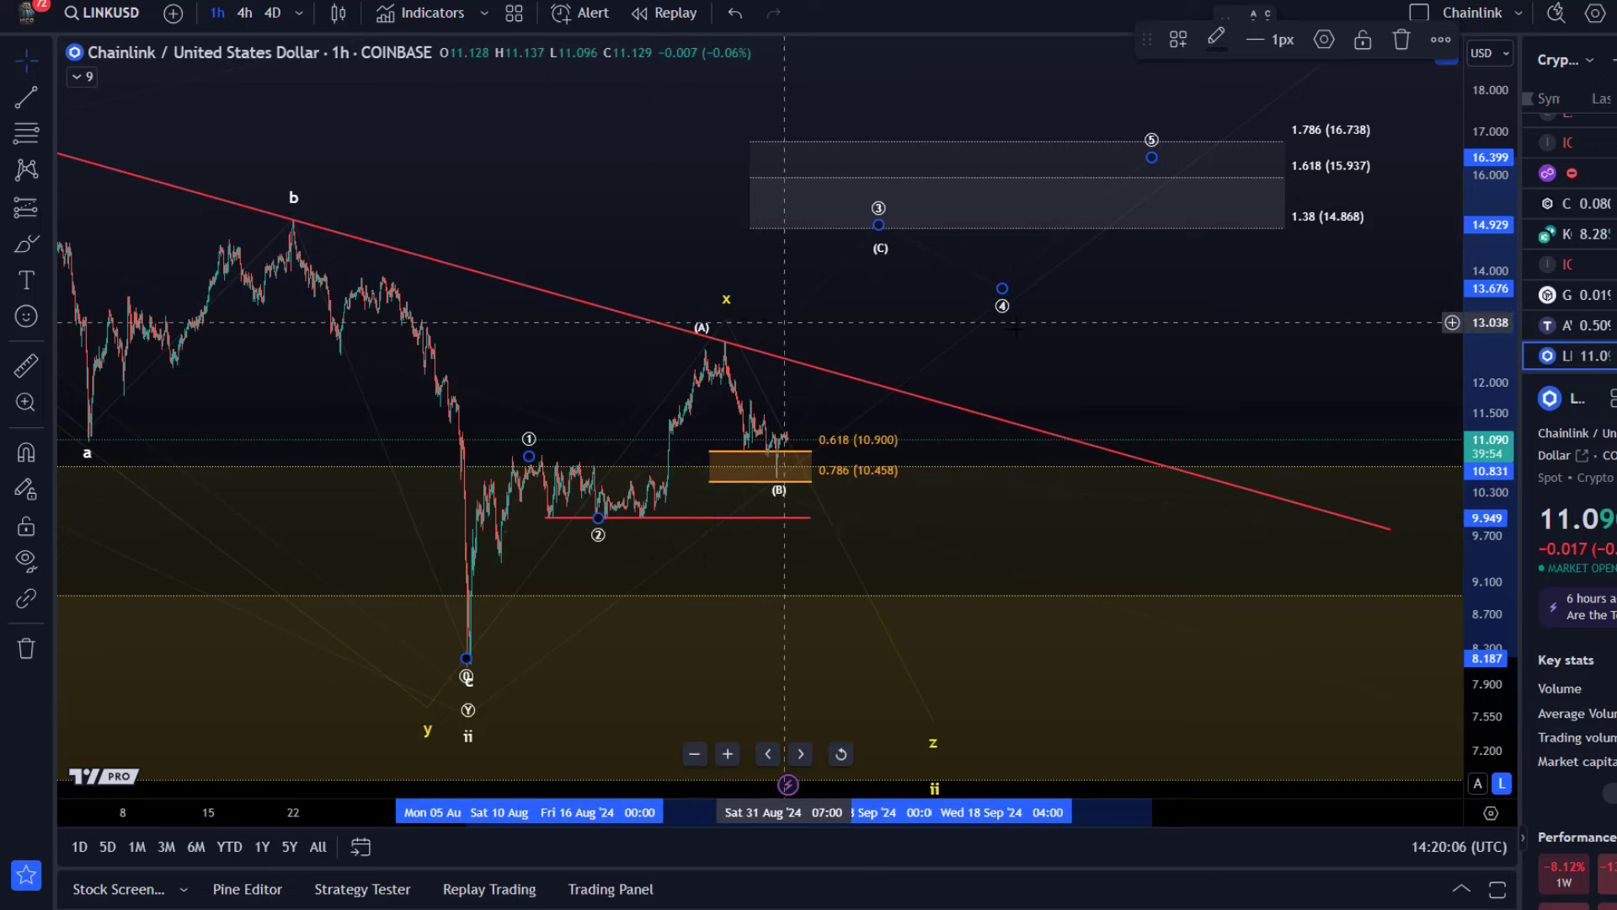
pyautogui.moveTo(1170, 158)
pyautogui.mouseDown()
pyautogui.moveTo(817, 449)
pyautogui.moveTo(861, 387)
pyautogui.moveTo(1336, 302)
pyautogui.moveTo(1125, 283)
pyautogui.mouseUp()
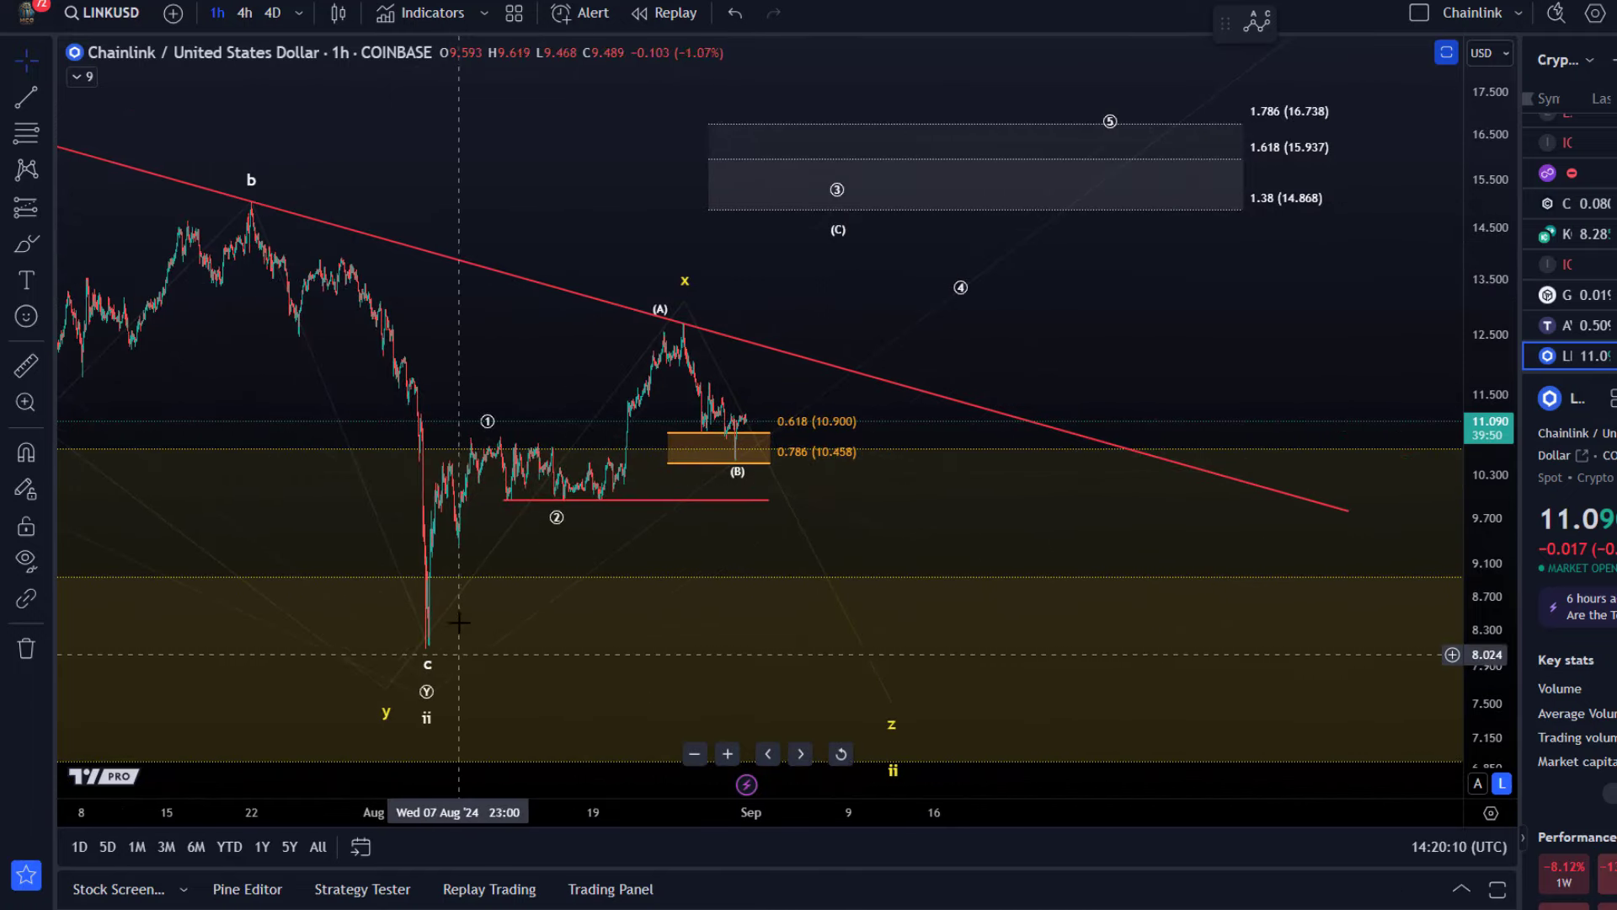
# Inspect the y–x–z correction and review the 0.618–0.786 box (10.900–10.458)
pyautogui.click(743, 419)
pyautogui.click(886, 461)
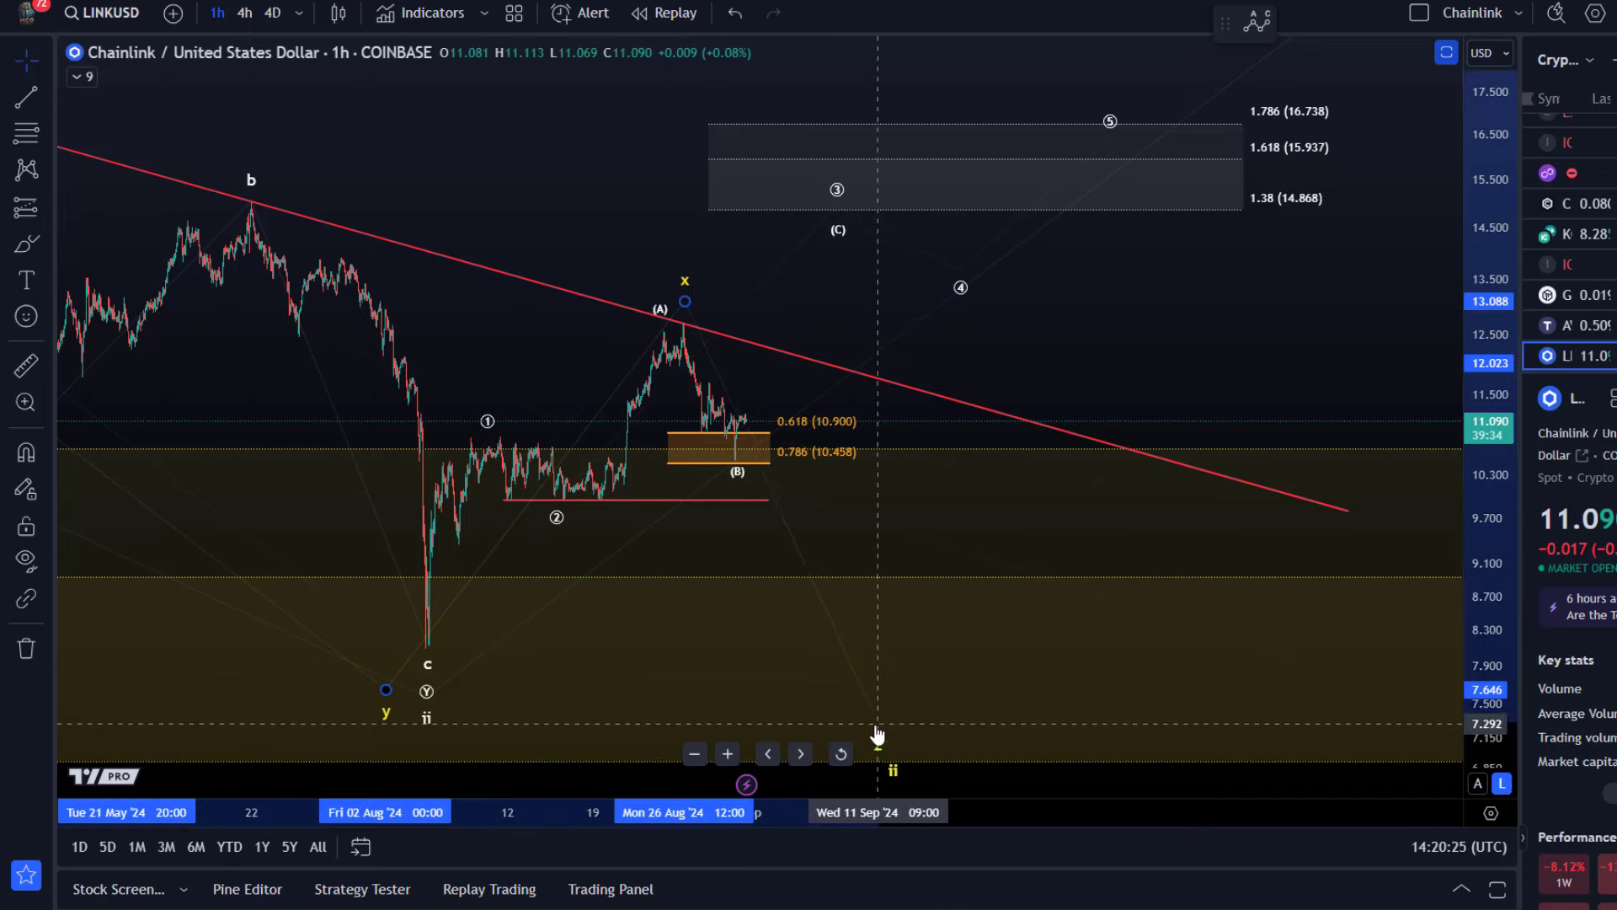
pyautogui.moveTo(898, 718); pyautogui.dragTo(891, 502)
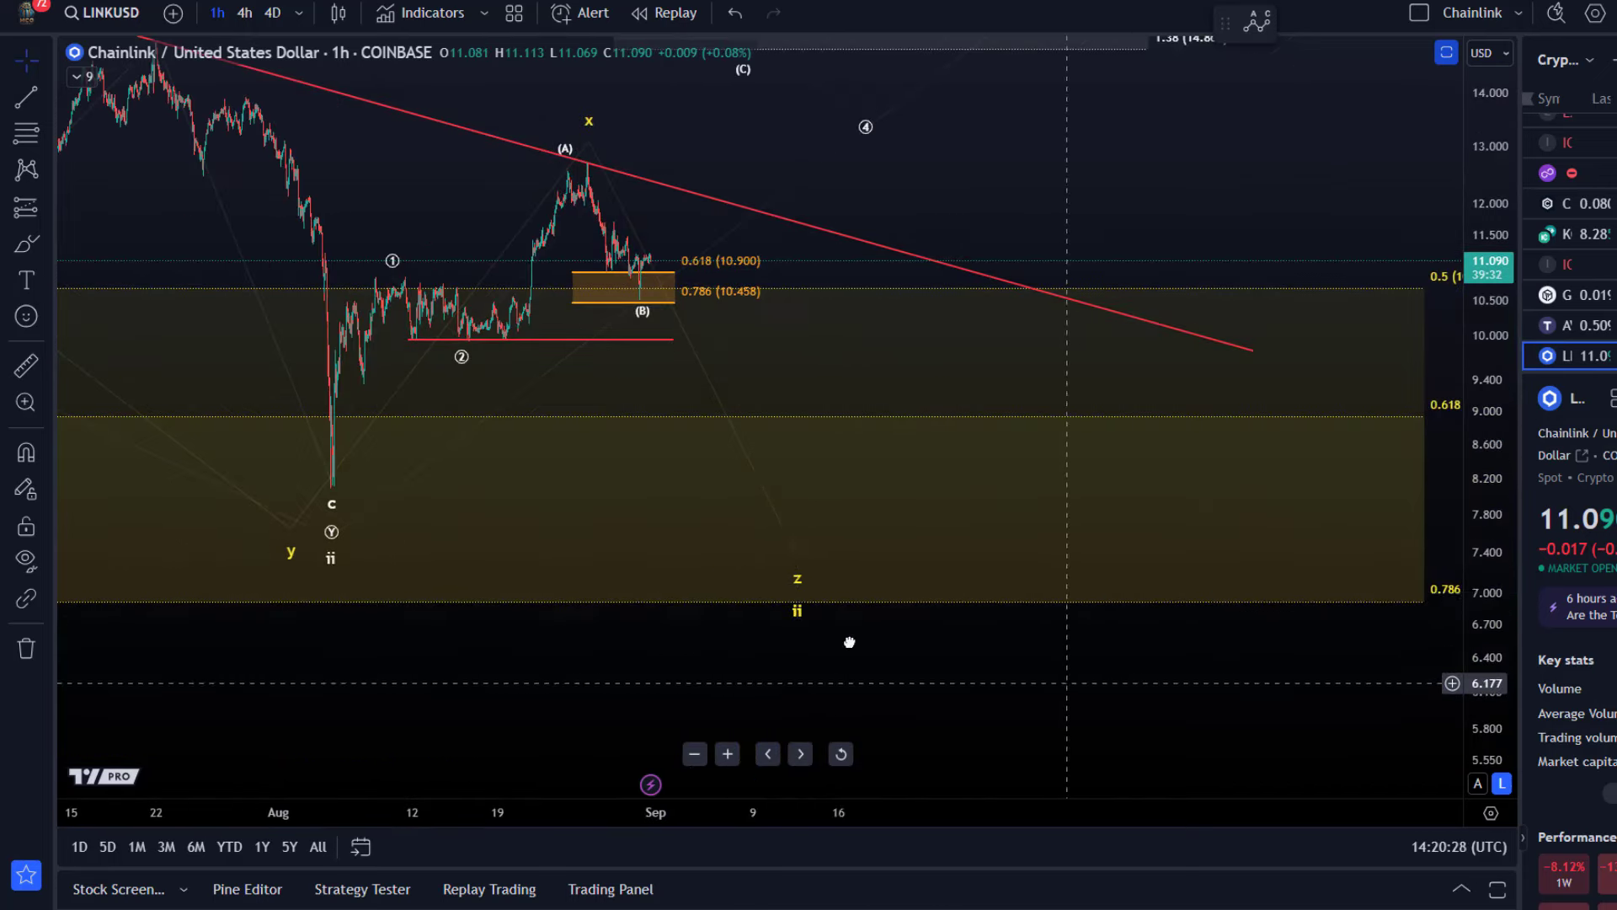
pyautogui.moveTo(848, 642); pyautogui.dragTo(461, 608)
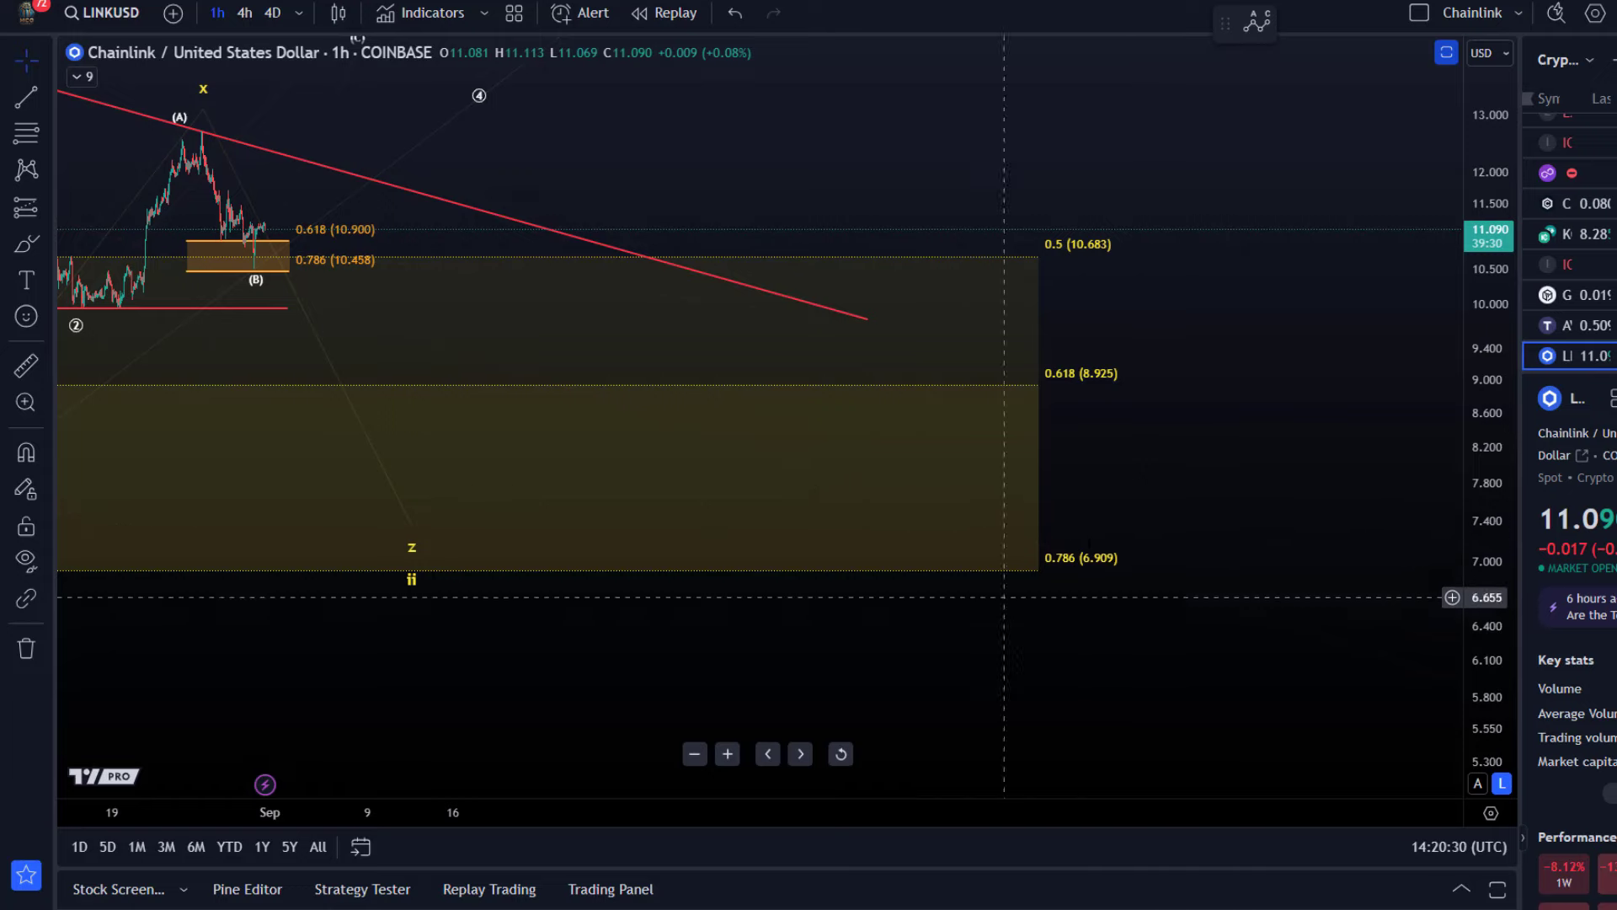
pyautogui.moveTo(1060, 546); pyautogui.dragTo(1175, 572)
pyautogui.moveTo(554, 581); pyautogui.dragTo(1035, 624)
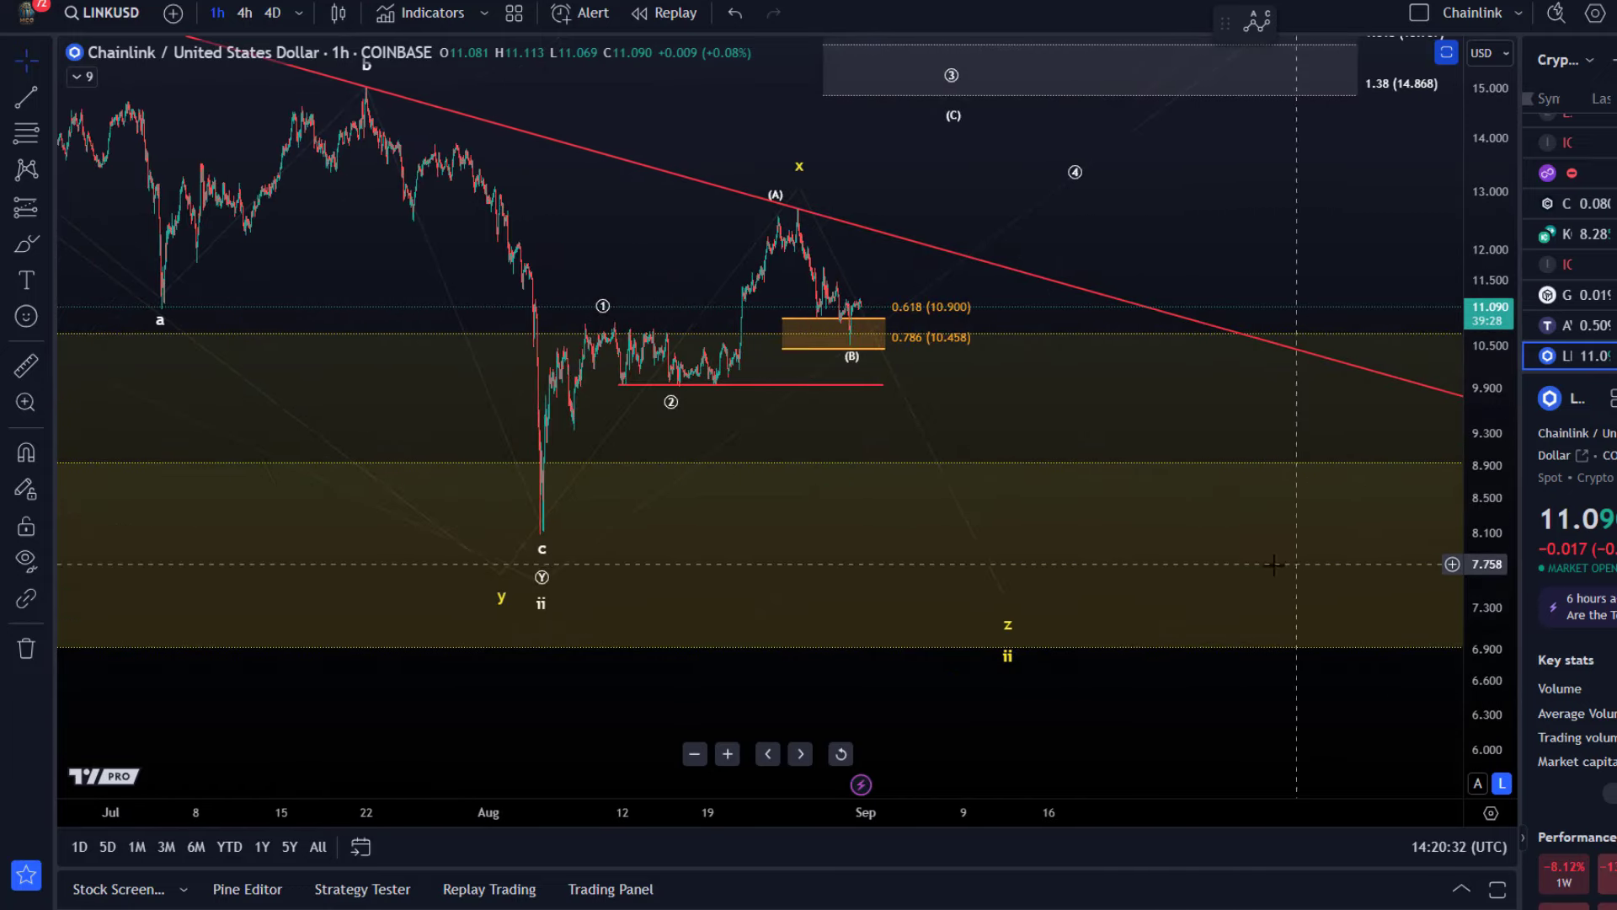